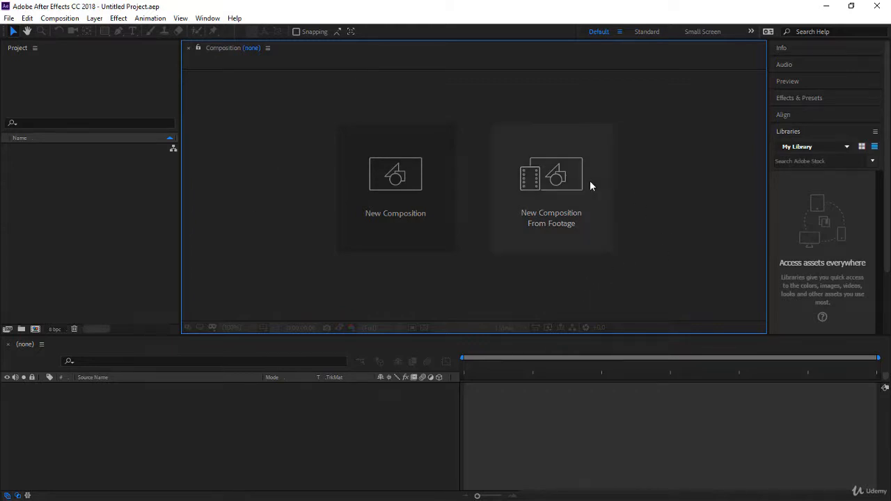
# Step: Use the Default workspace and collapse the Libraries section
pyautogui.click(606, 32)
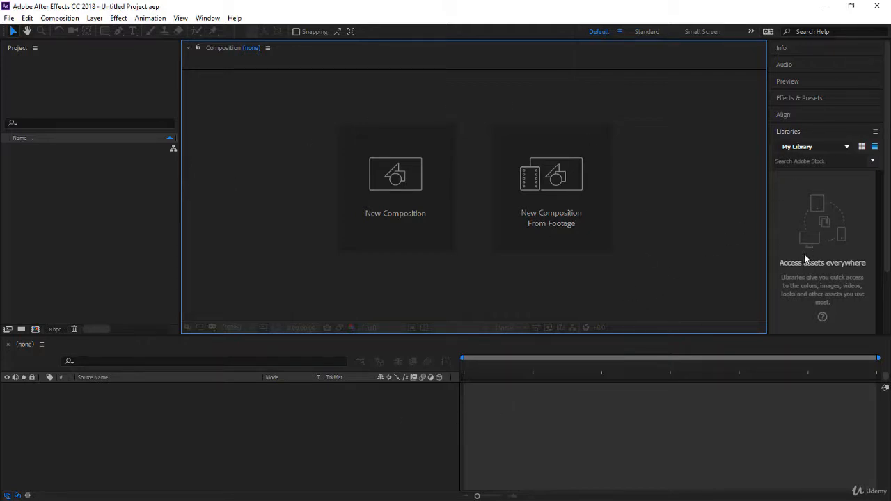
pyautogui.click(798, 131)
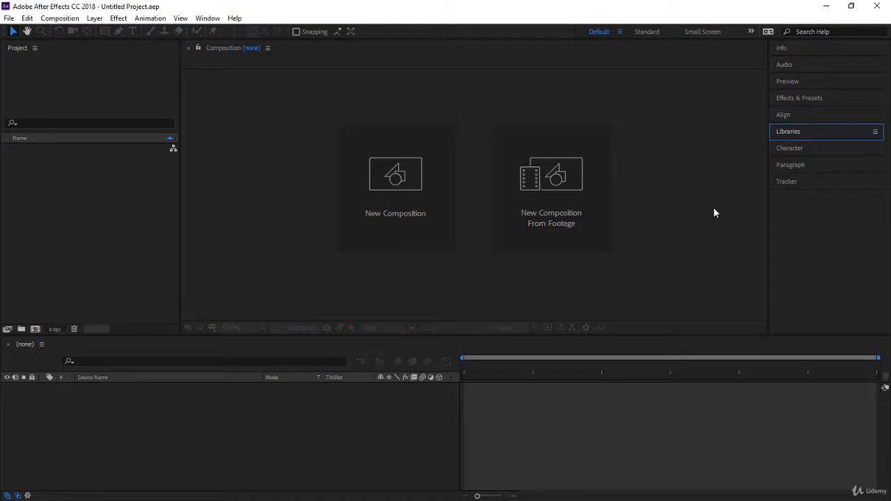
# Step: Import the Photographer video as footage with Create Composition turned off, and build a composition from that clip
pyautogui.click(129, 226)
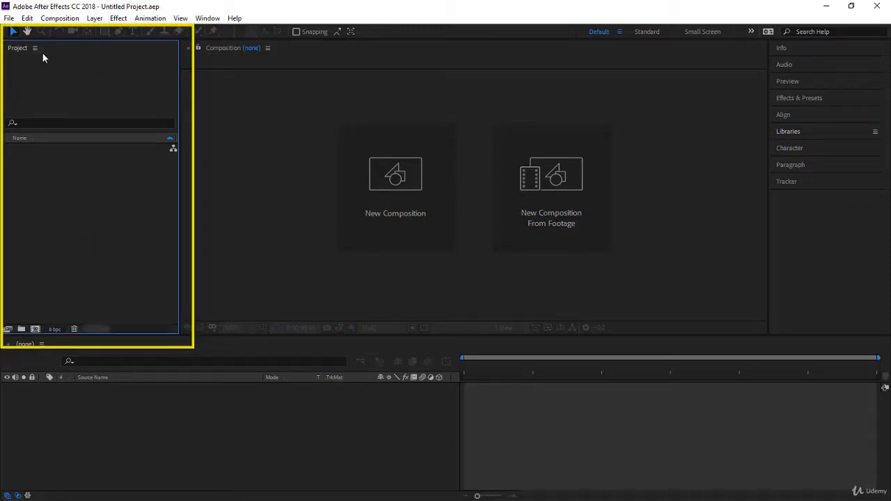
pyautogui.rightClick(52, 202)
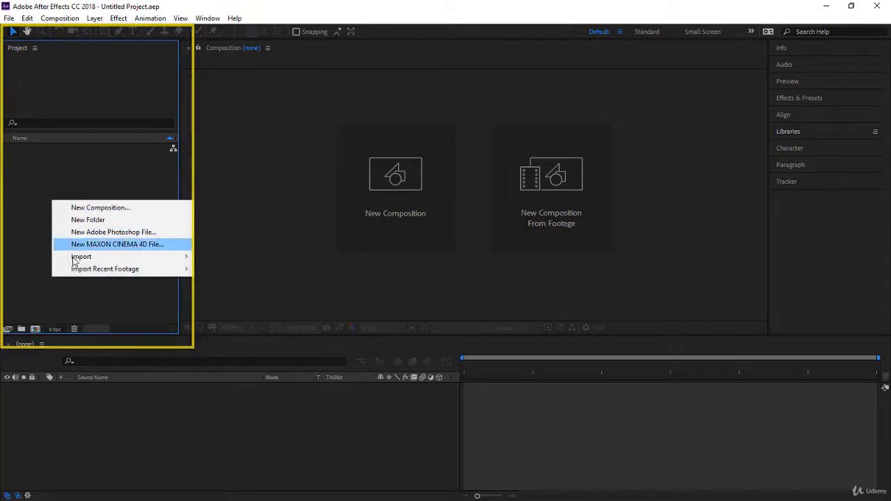
pyautogui.moveTo(74, 260)
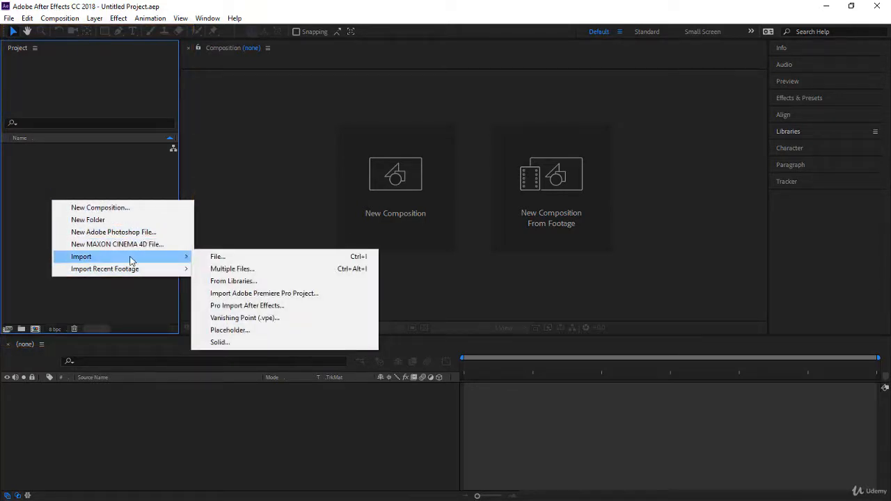
pyautogui.click(215, 257)
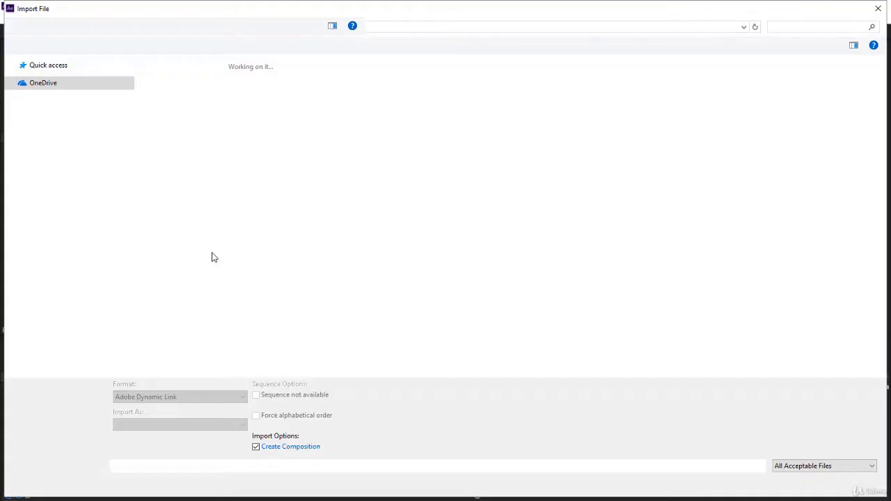
pyautogui.click(415, 157)
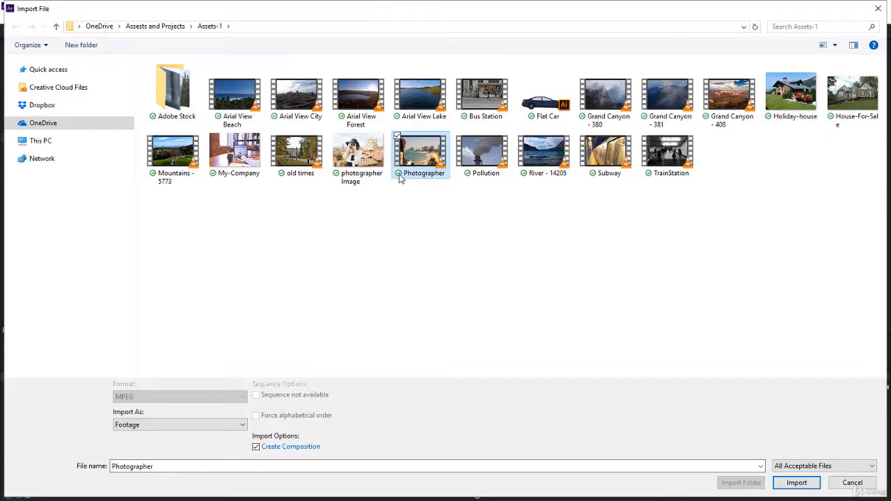
pyautogui.click(255, 446)
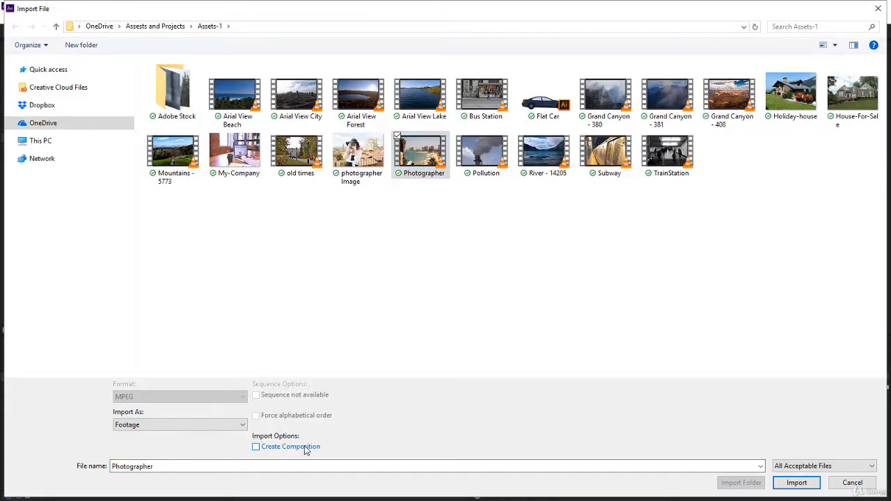
pyautogui.click(796, 482)
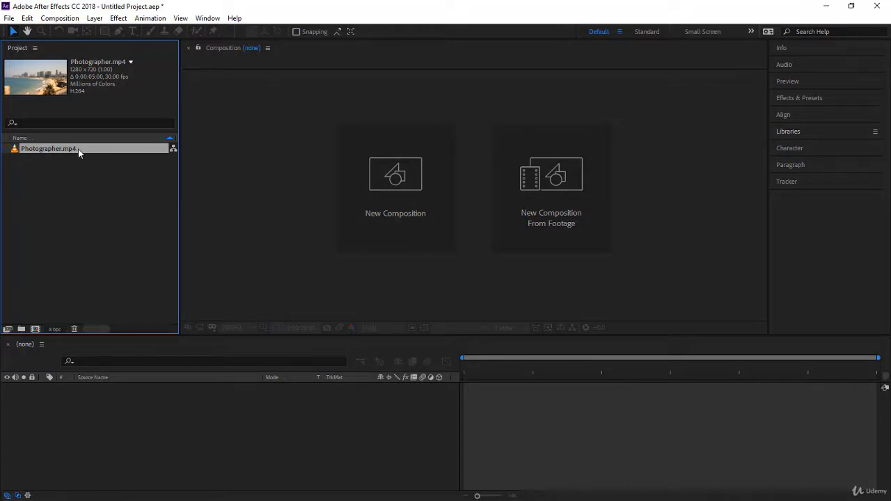
pyautogui.moveTo(78, 150); pyautogui.dragTo(113, 423)
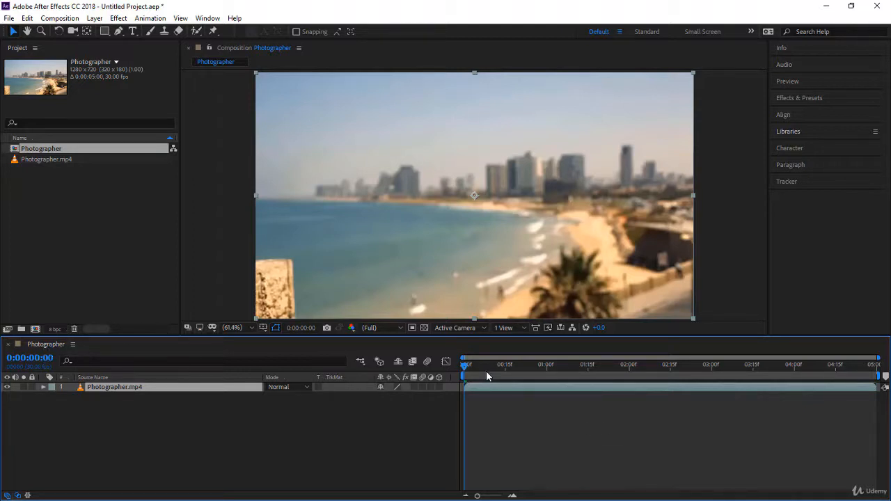
# Step: Preview the Photographer composition from its start, and park the current time at 0:00:01:06
pyautogui.click(464, 365)
pyautogui.moveTo(465, 367); pyautogui.dragTo(559, 380)
pyautogui.press('Home')
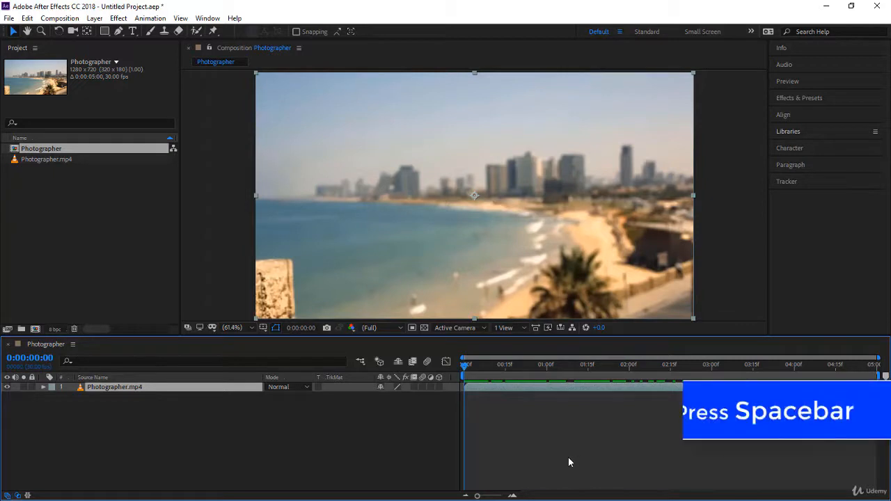
pyautogui.press('space')
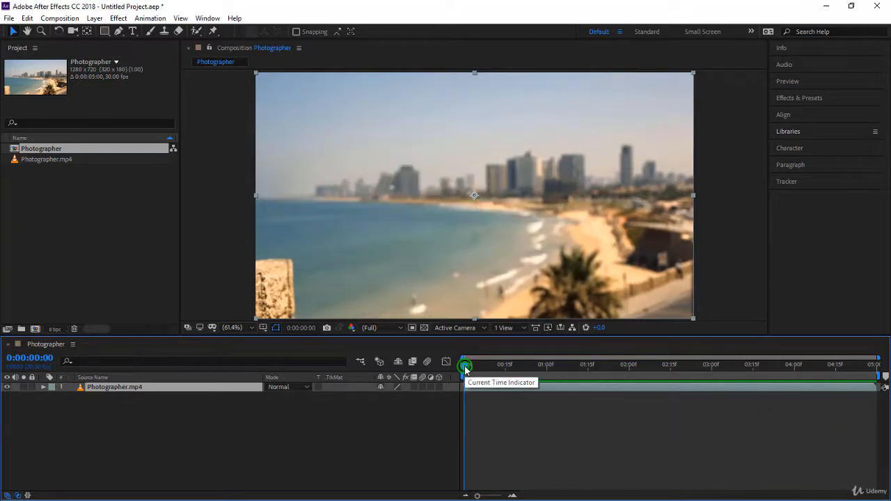
pyautogui.moveTo(464, 367); pyautogui.dragTo(548, 390)
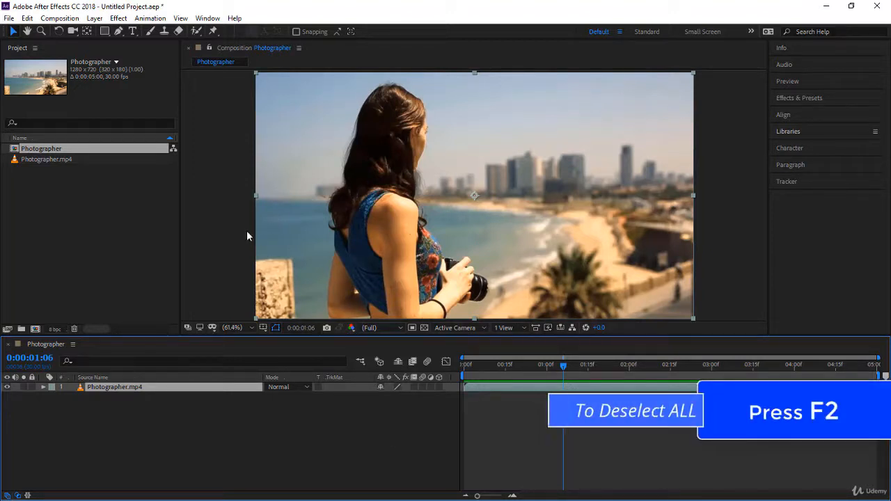
# Step: With all layers deselected, draw a wide horizontal rectangle from the left edge across the lower part of the frame as a new shape layer
pyautogui.press('F2')
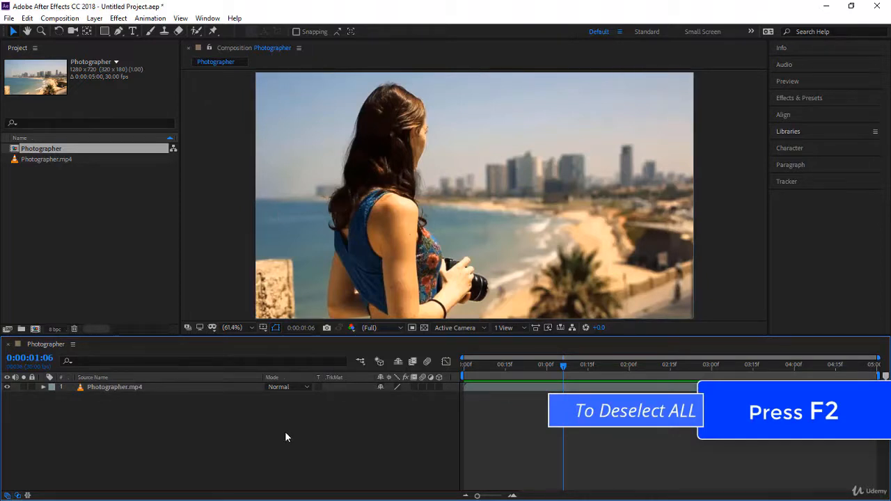
pyautogui.click(104, 32)
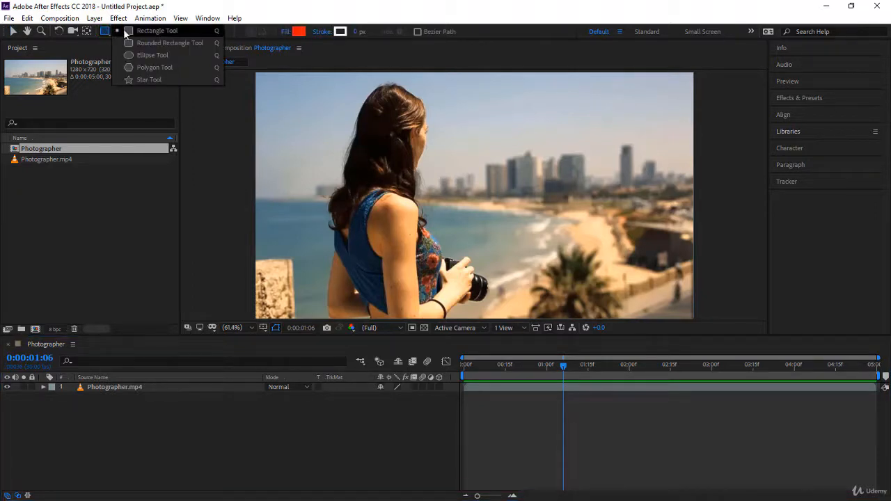
pyautogui.click(130, 31)
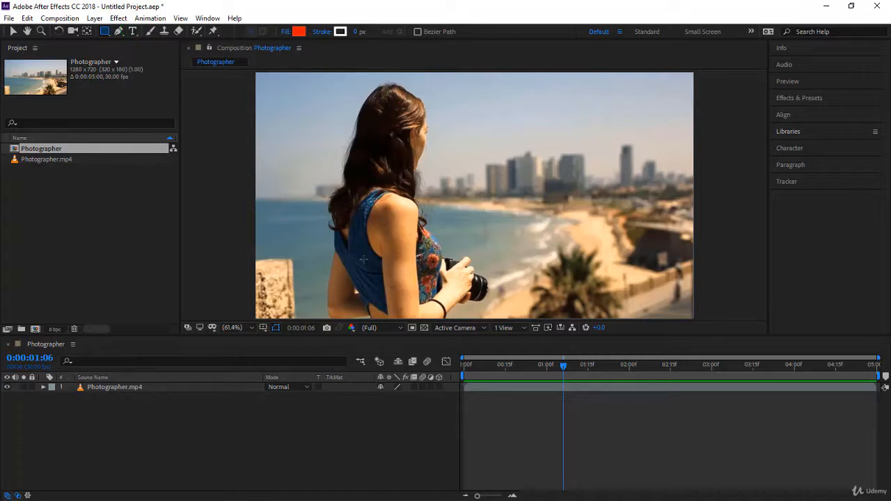
pyautogui.moveTo(251, 253); pyautogui.dragTo(485, 293)
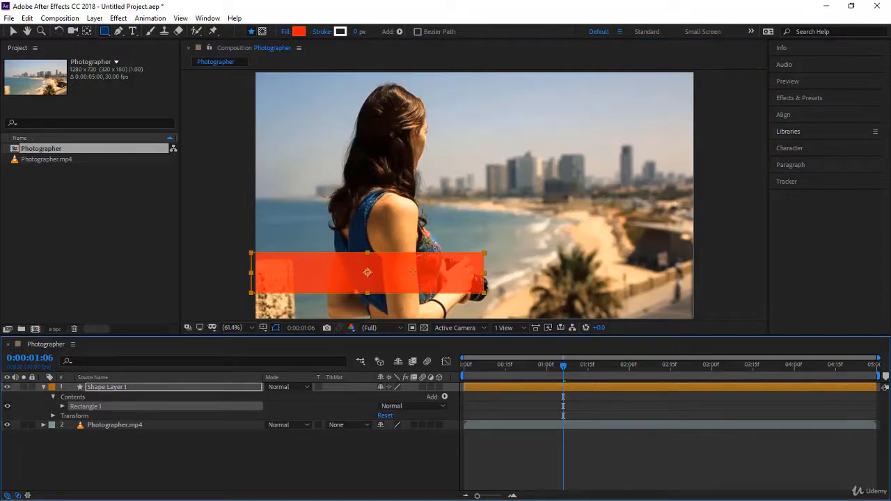
# Step: Change the rectangle shape layer's fill to dark grey 353535
pyautogui.click(190, 386)
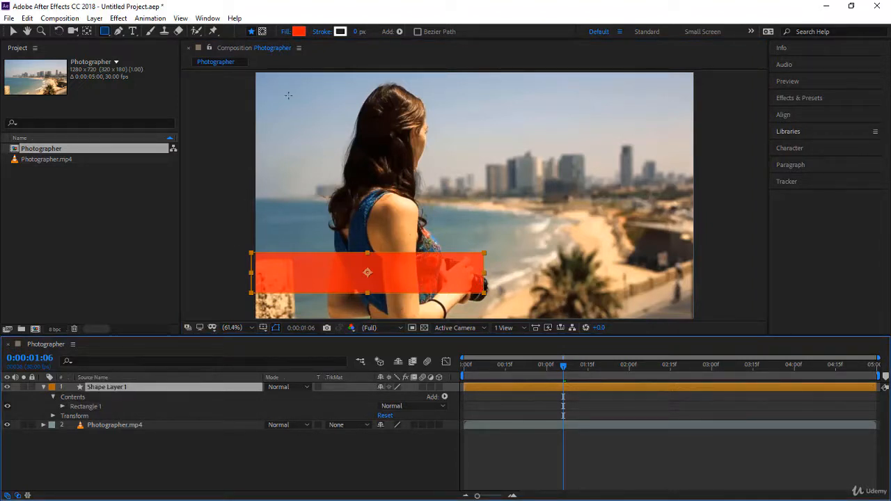
pyautogui.click(300, 32)
pyautogui.moveTo(791, 212); pyautogui.dragTo(537, 215)
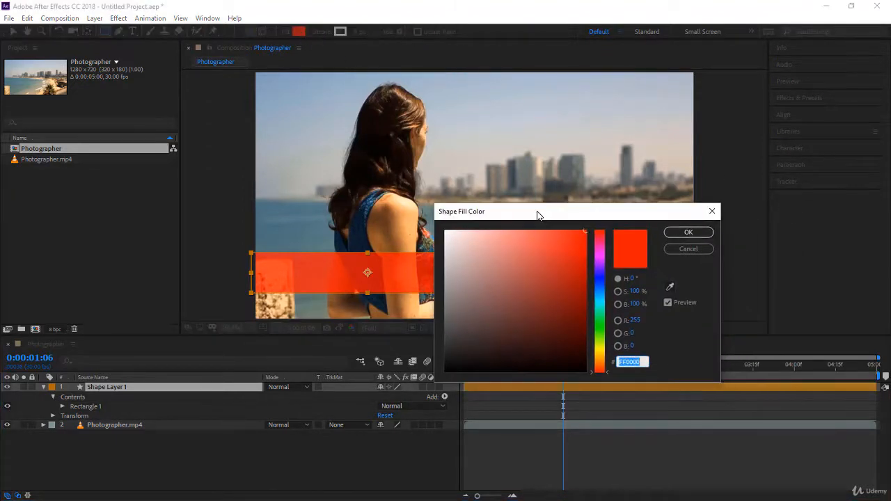
pyautogui.moveTo(525, 265)
pyautogui.mouseDown()
pyautogui.moveTo(507, 318)
pyautogui.moveTo(476, 340)
pyautogui.moveTo(513, 278)
pyautogui.moveTo(462, 342)
pyautogui.moveTo(442, 342)
pyautogui.mouseUp()
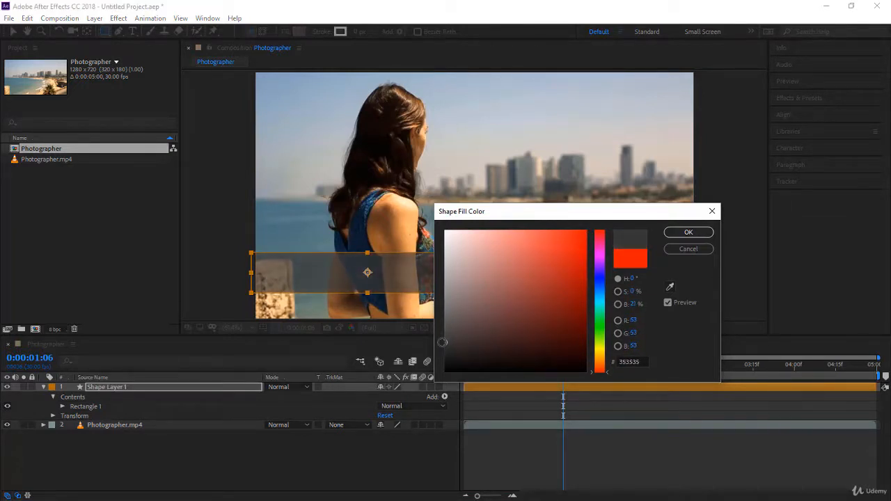
pyautogui.click(689, 233)
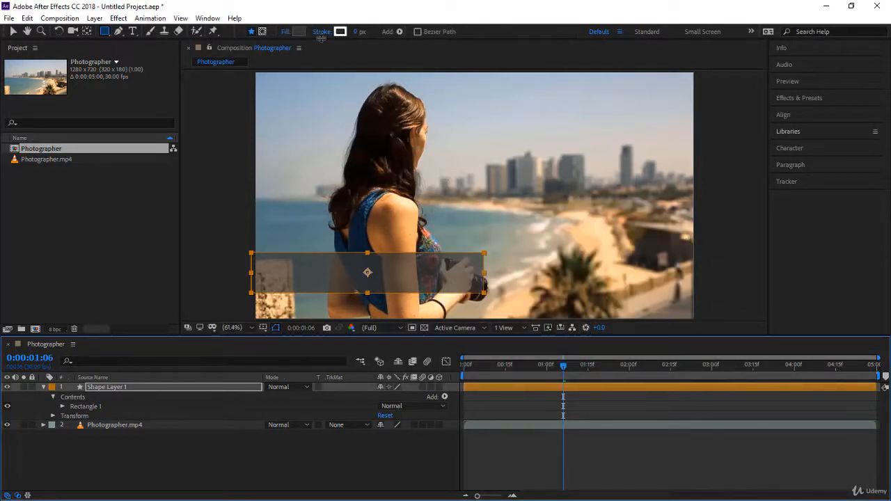
# Step: Set the rectangle's fill opacity to 63%
pyautogui.click(286, 31)
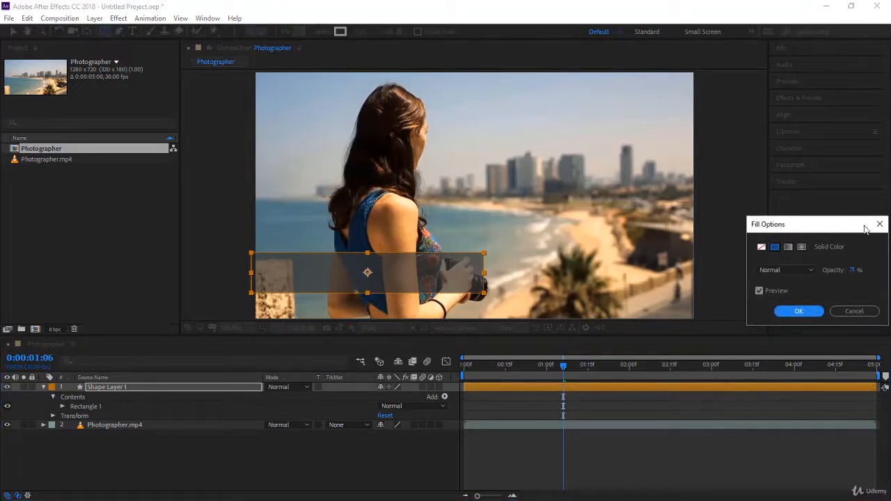
pyautogui.moveTo(865, 228); pyautogui.dragTo(765, 224)
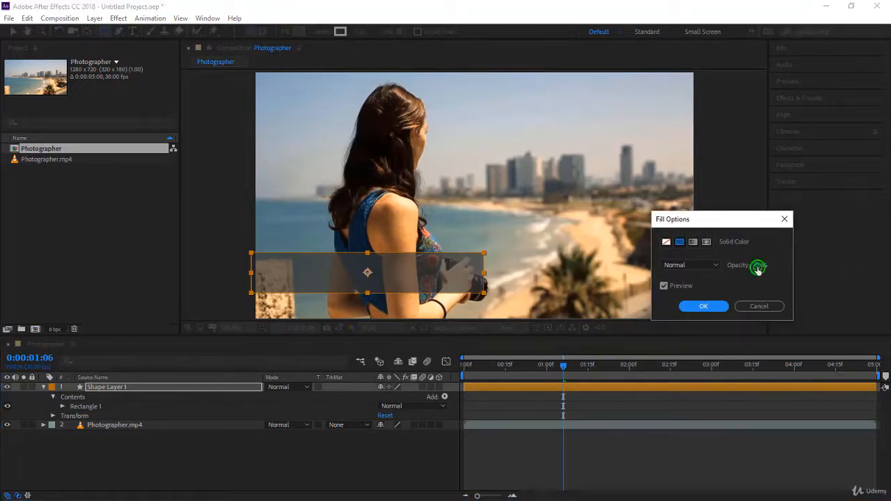
pyautogui.moveTo(754, 266); pyautogui.dragTo(770, 276)
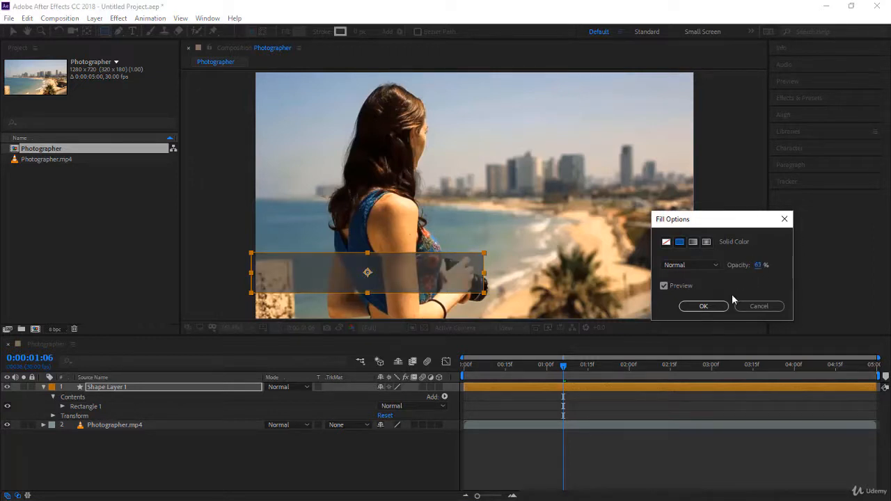
pyautogui.click(703, 307)
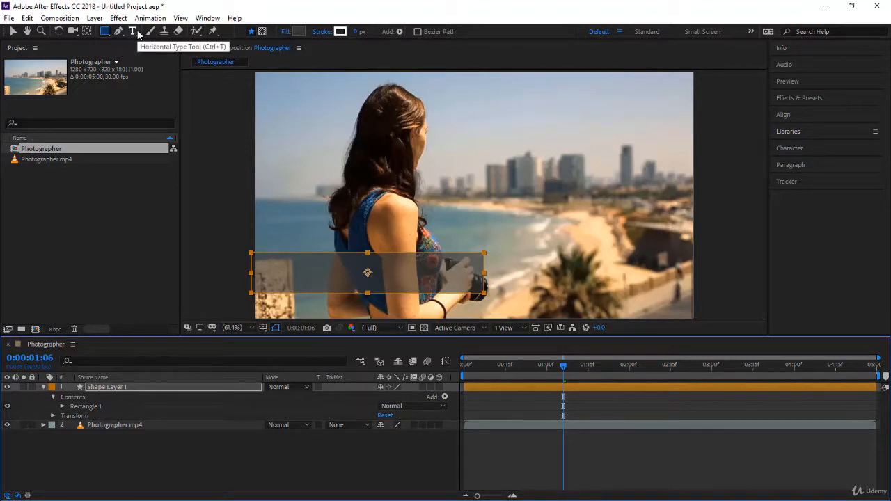
# Step: Add a horizontal text layer over the grey rectangle containing the photographer's name, with the character settings shown
pyautogui.moveTo(138, 34); pyautogui.dragTo(152, 35)
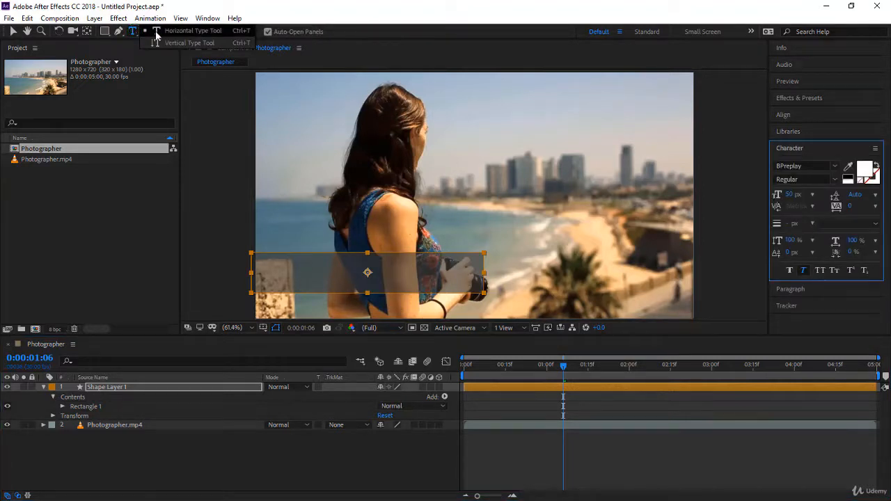
pyautogui.click(155, 30)
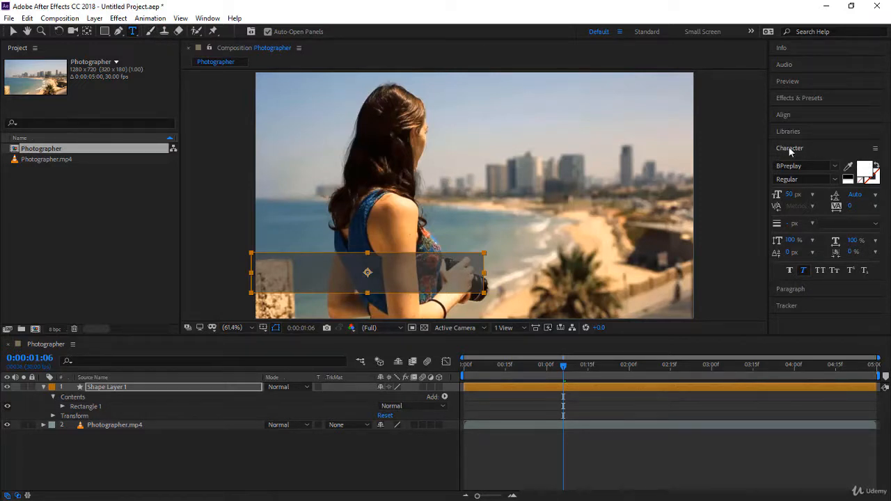
pyautogui.click(208, 18)
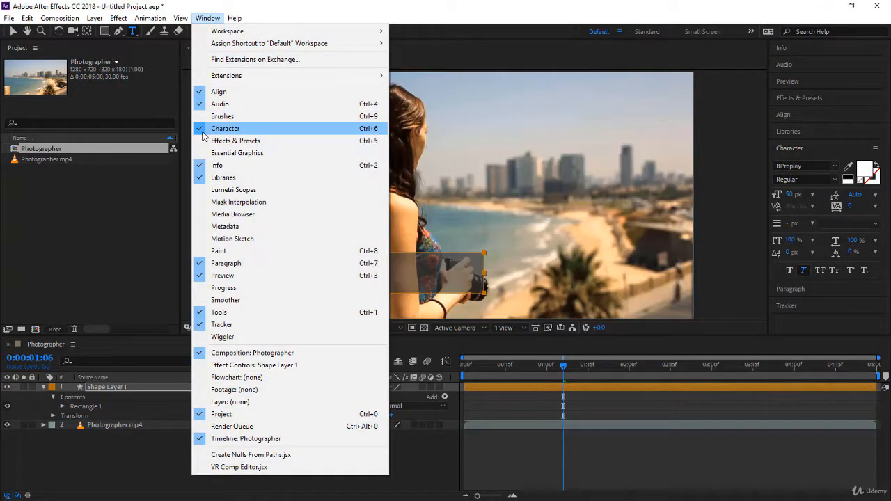
pyautogui.click(796, 146)
pyautogui.click(811, 149)
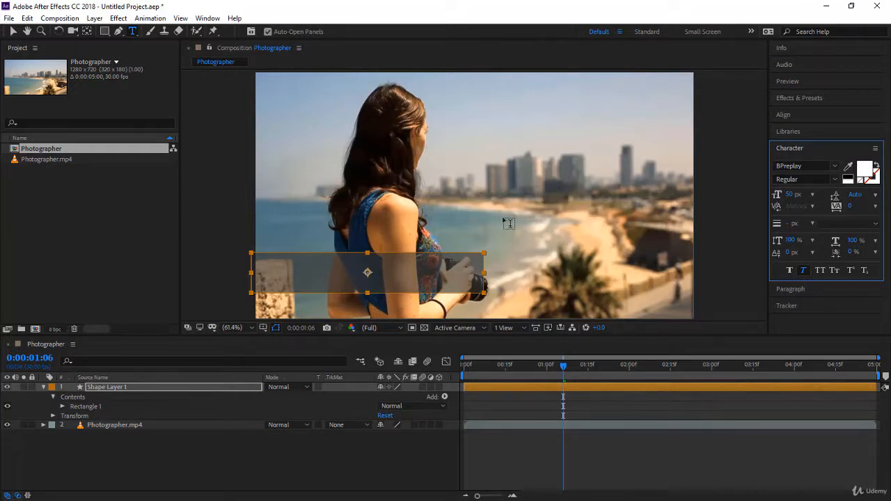
pyautogui.click(316, 267)
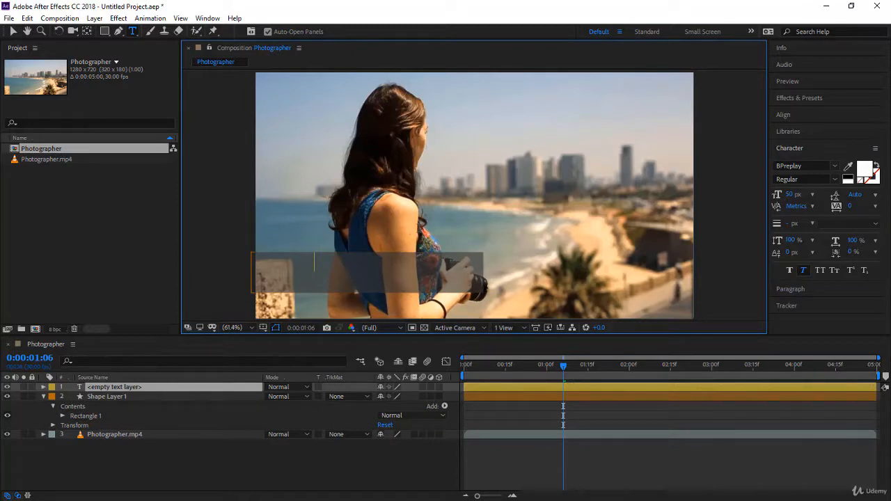
pyautogui.write('Anne Marie')
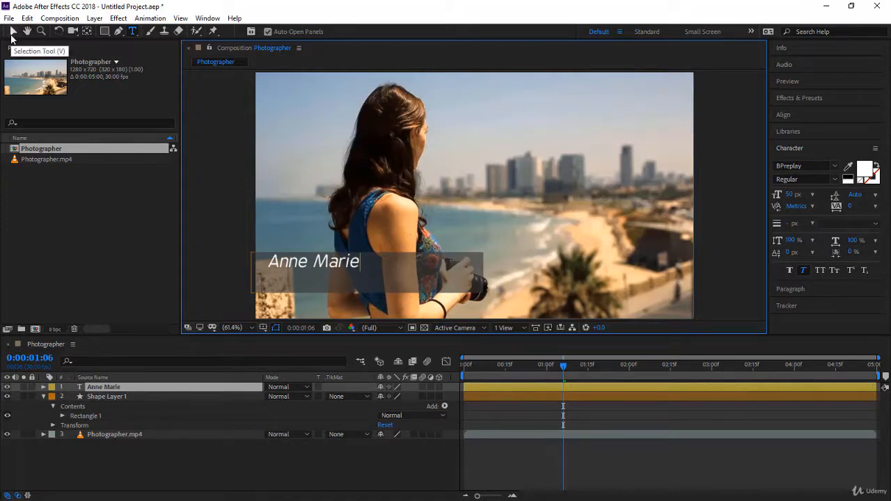
# Step: Move the name text to the middle of the rectangle's upper half and set its font size to 57 px
pyautogui.click(12, 32)
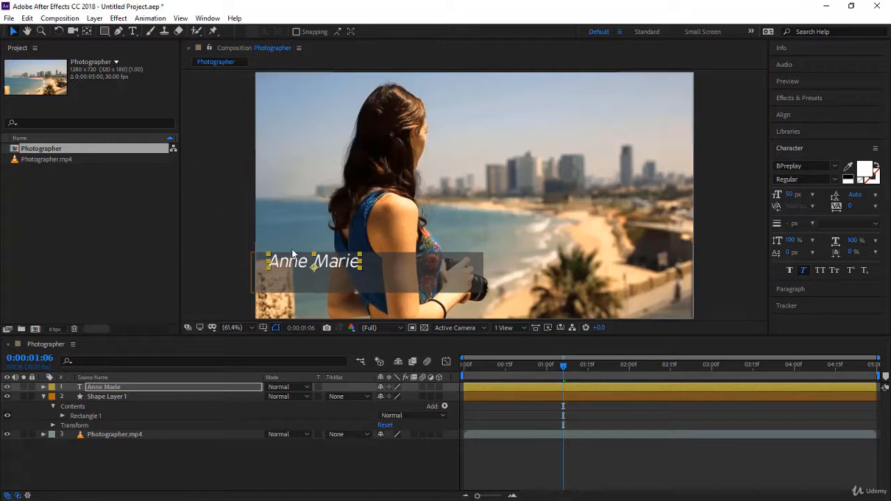
pyautogui.click(115, 387)
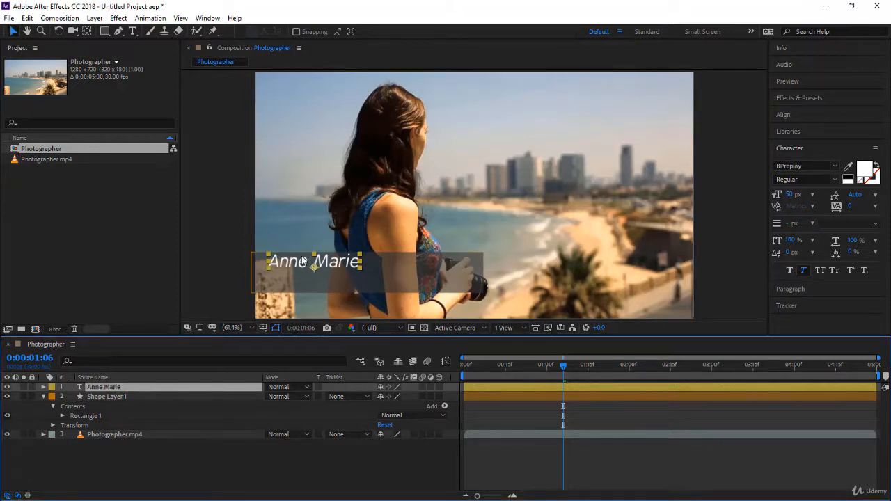
pyautogui.moveTo(302, 262); pyautogui.dragTo(347, 272)
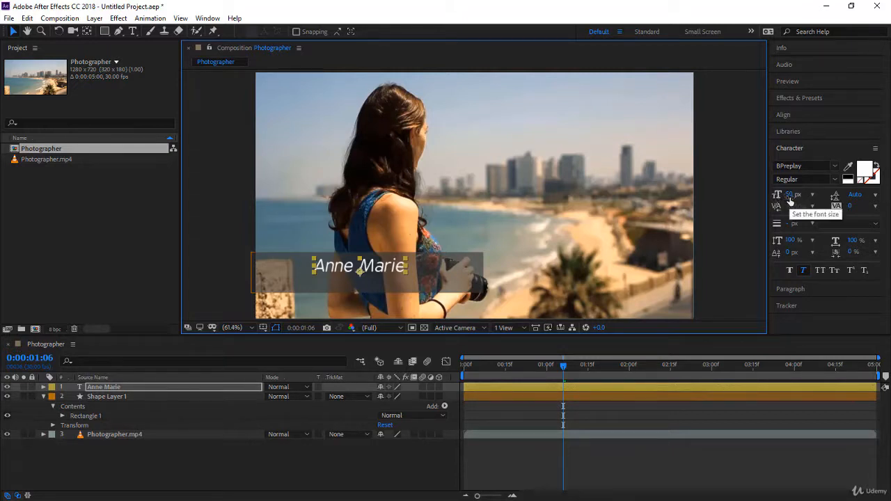
pyautogui.moveTo(790, 197); pyautogui.dragTo(806, 209)
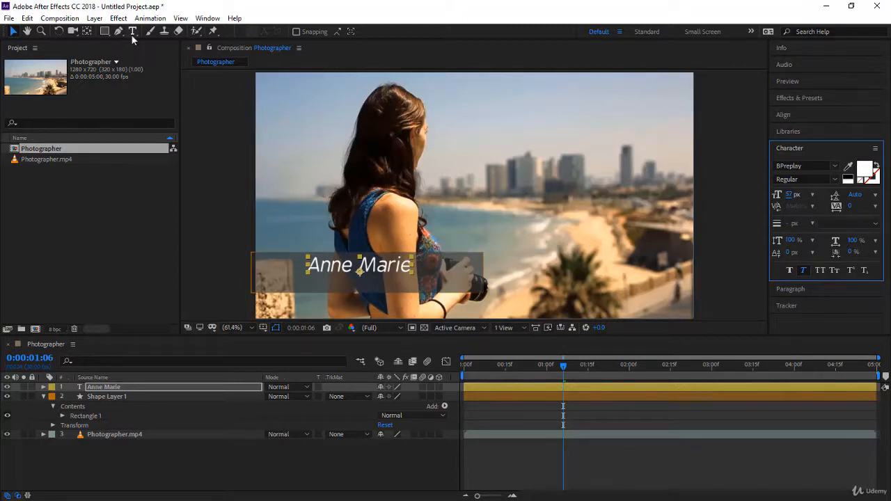
# Step: Add a second horizontal text layer reading "Photographer" in the lower half of the grey rectangle
pyautogui.moveTo(132, 34); pyautogui.dragTo(173, 32)
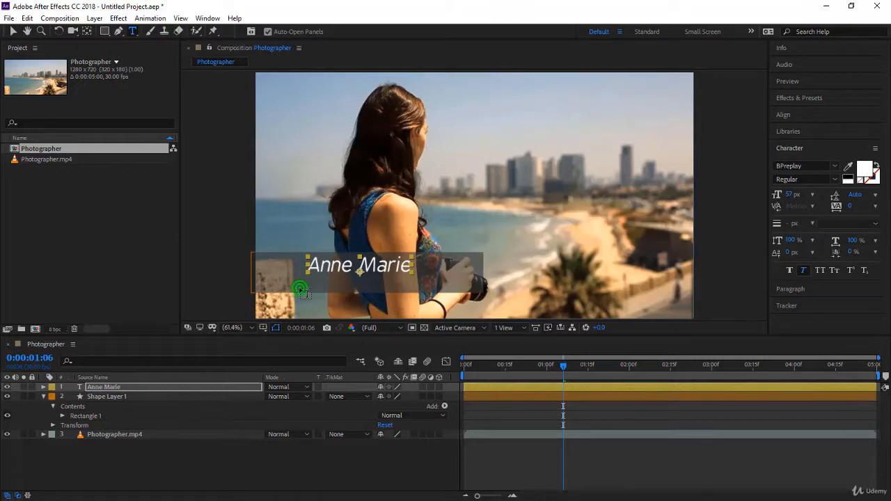
pyautogui.click(300, 288)
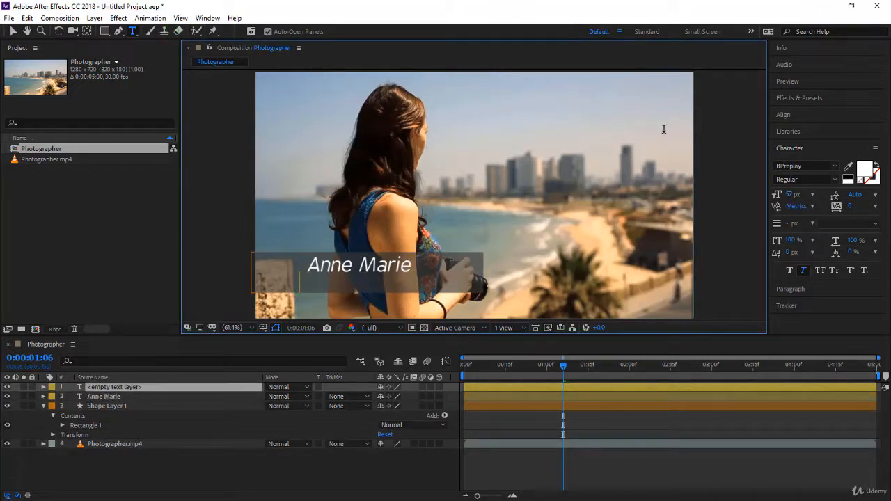
pyautogui.write('Photographer')
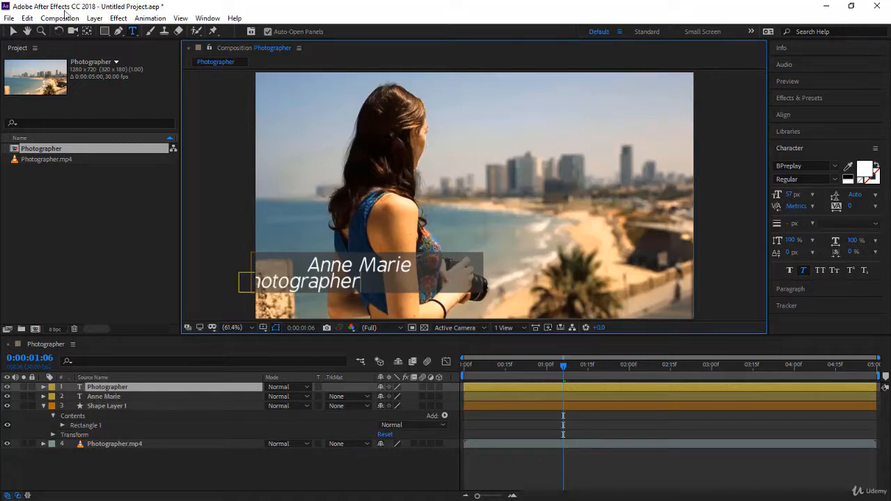
pyautogui.click(12, 31)
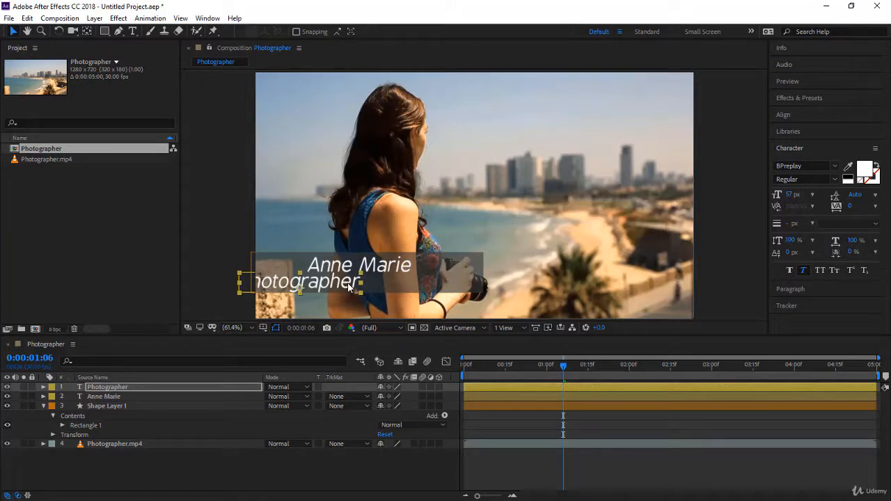
# Step: Set the "Photographer" text to 35 px and centre it and the name text, one above the other, within the rectangle
pyautogui.moveTo(350, 286); pyautogui.dragTo(406, 282)
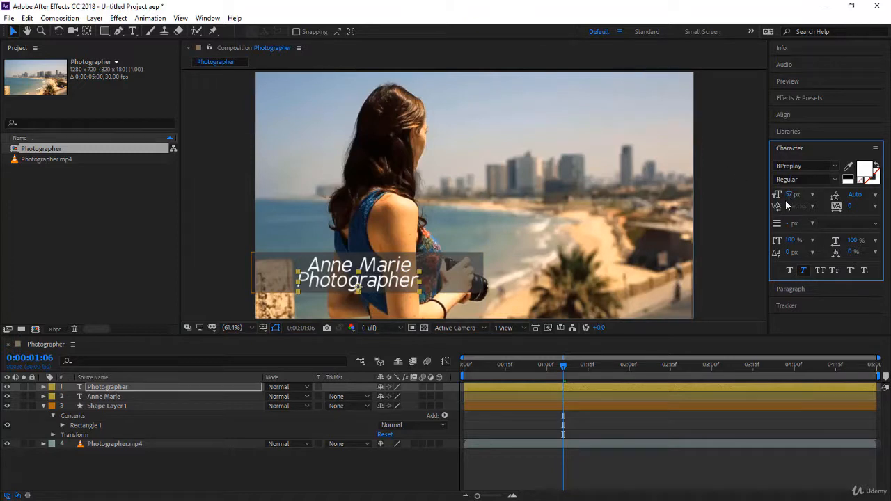
pyautogui.moveTo(787, 194); pyautogui.dragTo(773, 195)
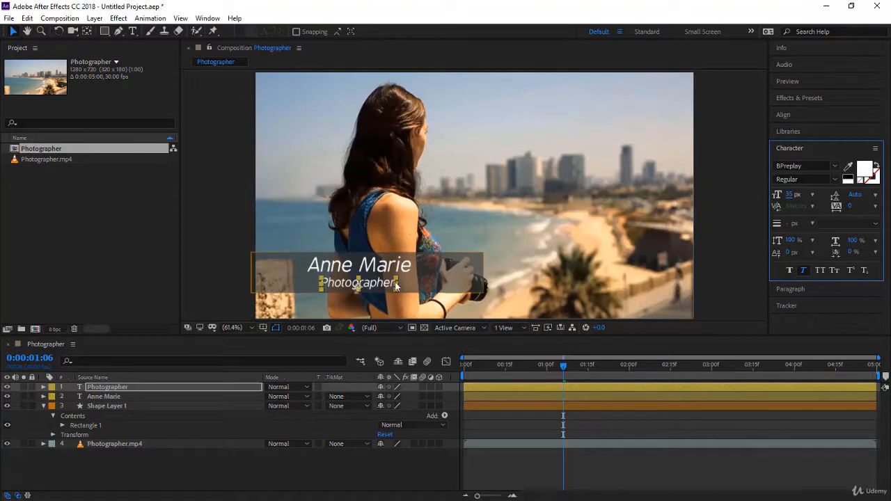
pyautogui.moveTo(384, 284)
pyautogui.mouseDown()
pyautogui.moveTo(400, 285)
pyautogui.moveTo(392, 274)
pyautogui.mouseUp()
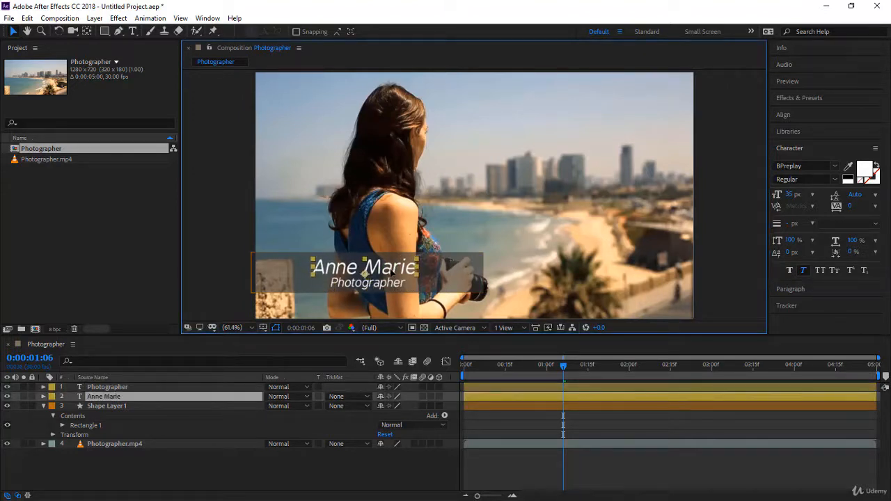
pyautogui.click(390, 282)
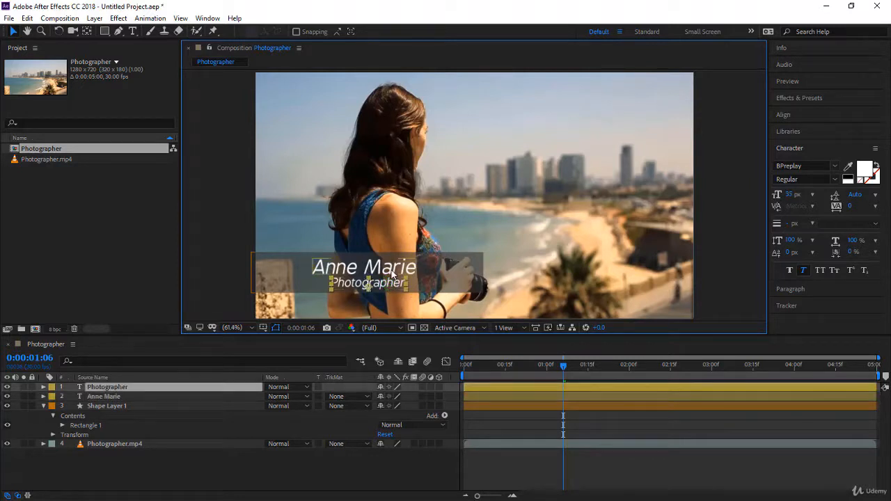
pyautogui.click(390, 268)
pyautogui.click(252, 464)
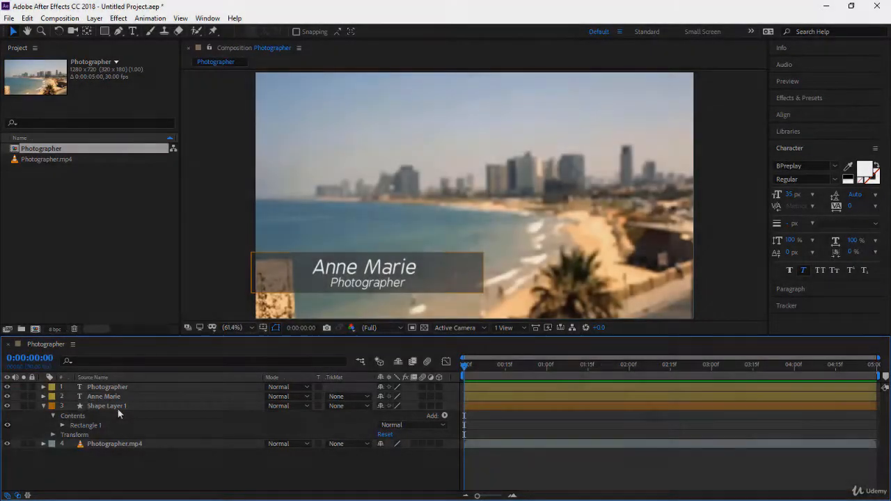
# Step: Expand the rectangle shape layer's Transform properties and go through Position, Scale, Rotation and Opacity, leaving Position selected
pyautogui.click(117, 406)
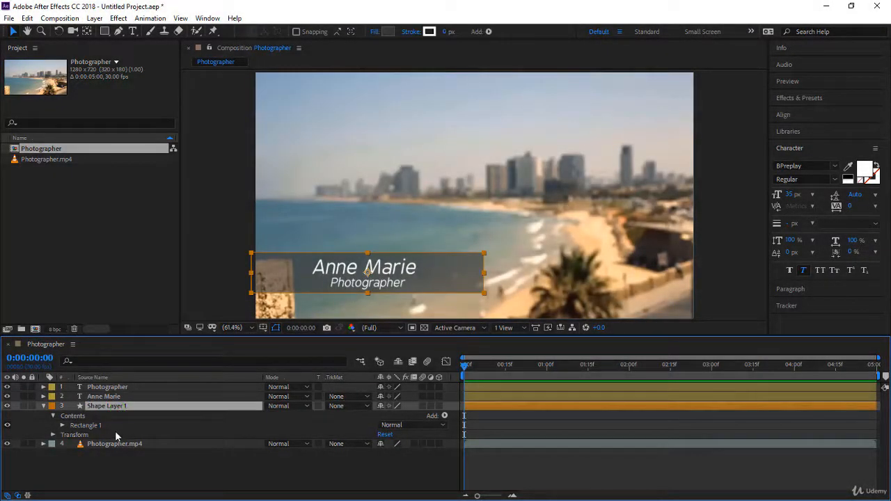
pyautogui.click(74, 416)
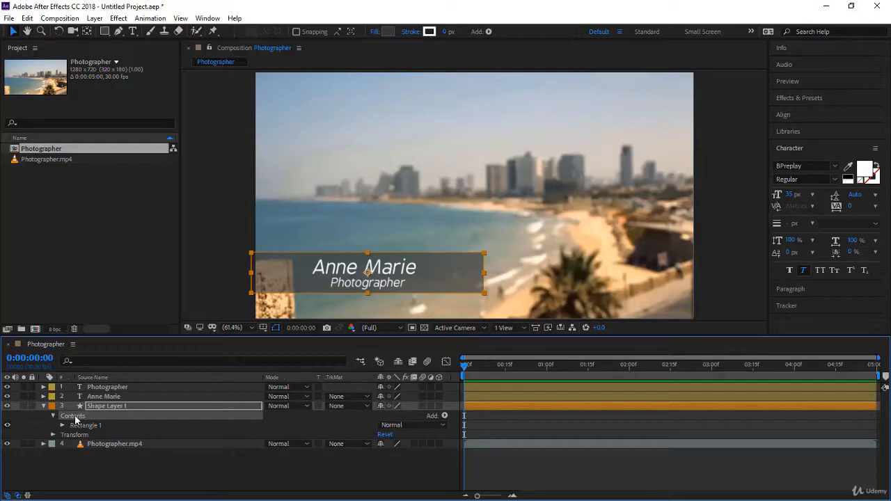
pyautogui.click(93, 426)
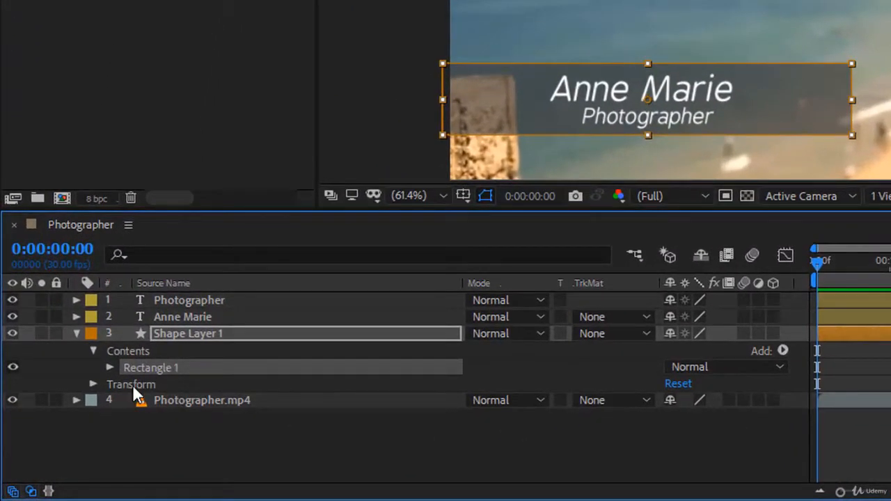
pyautogui.click(133, 385)
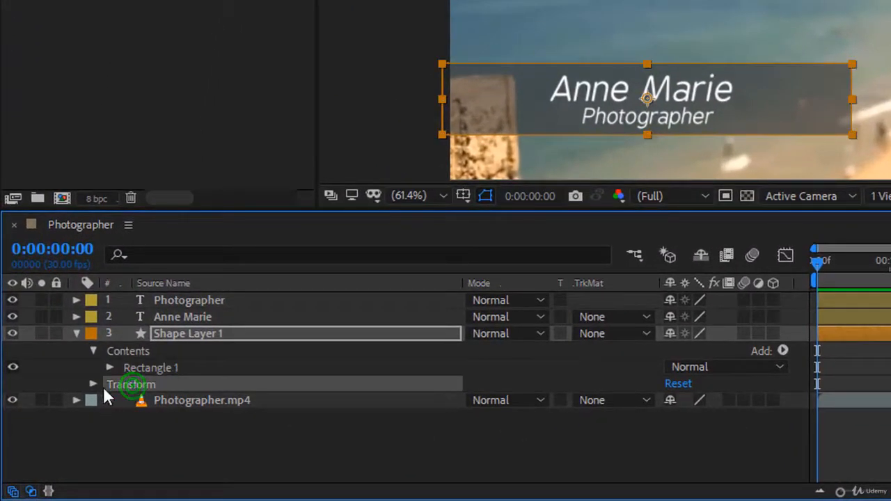
pyautogui.click(93, 385)
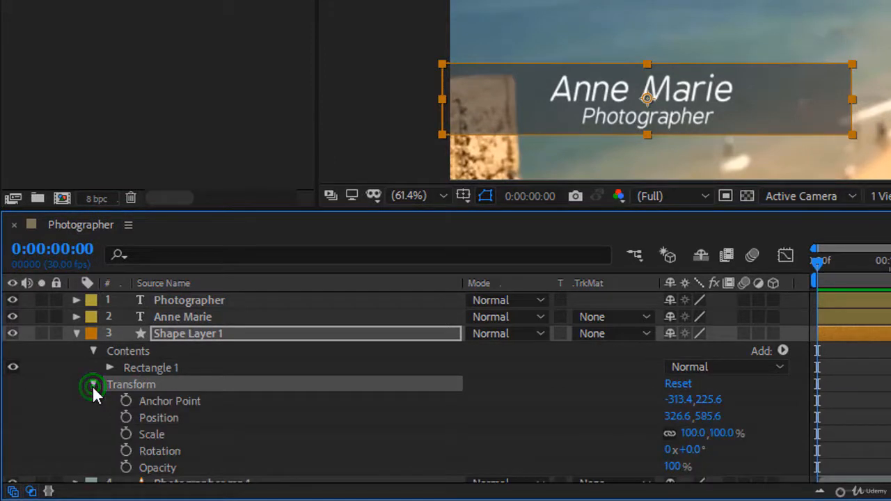
pyautogui.scroll(-1, 202, 390)
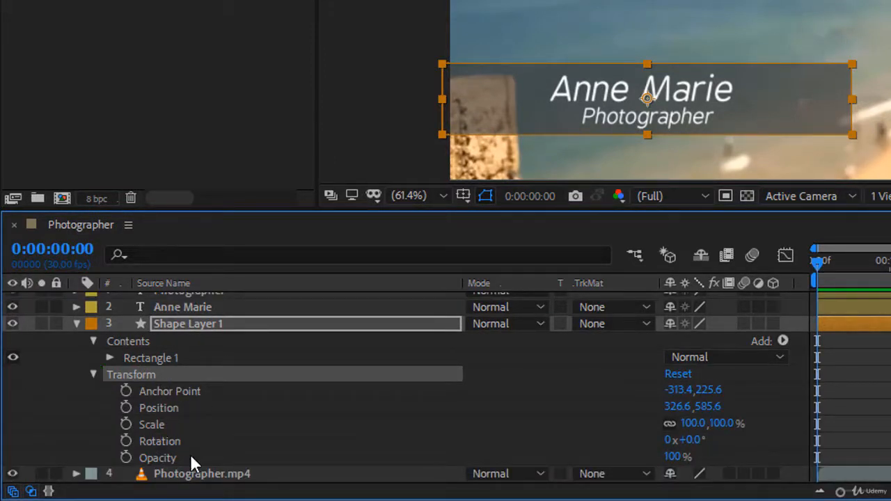
pyautogui.click(166, 408)
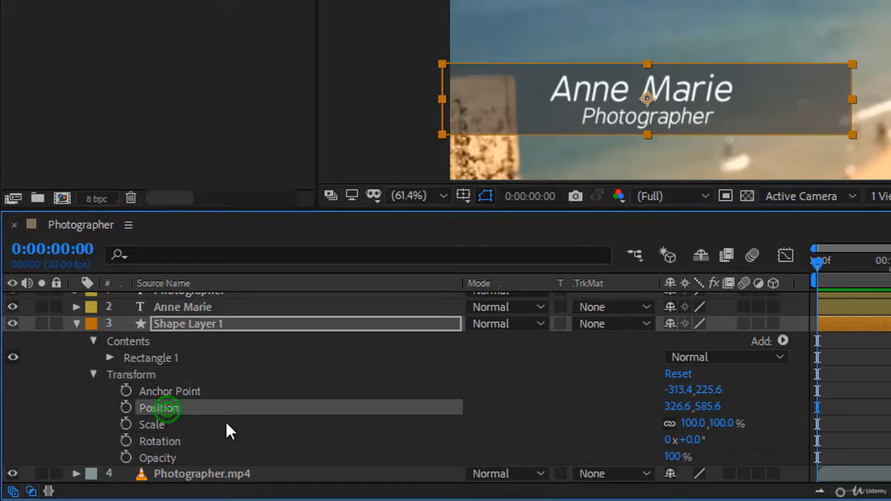
pyautogui.click(206, 424)
pyautogui.click(192, 441)
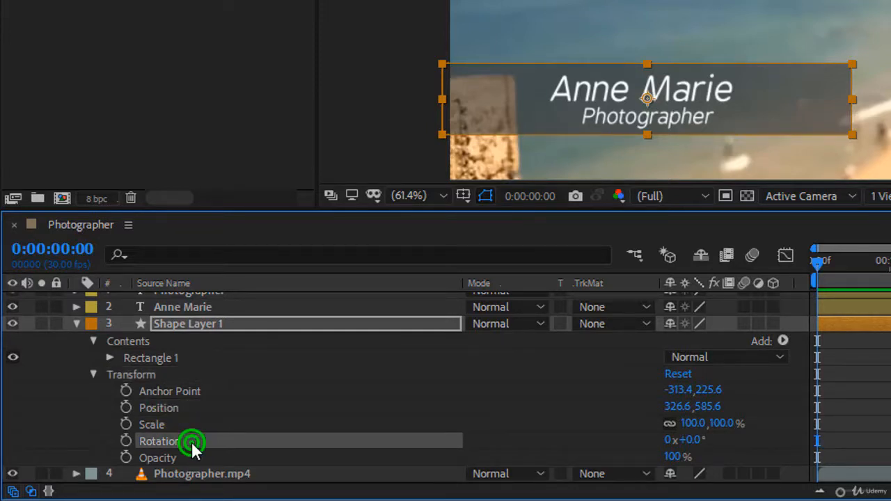
pyautogui.click(185, 452)
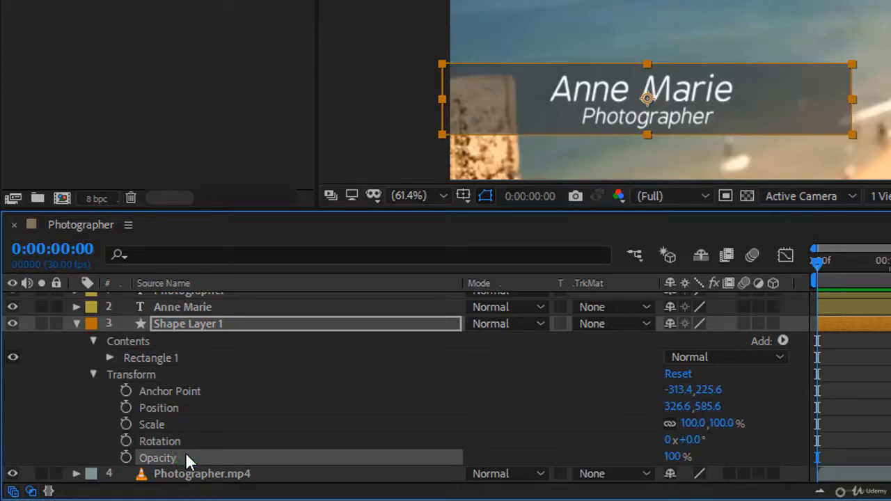
pyautogui.click(200, 406)
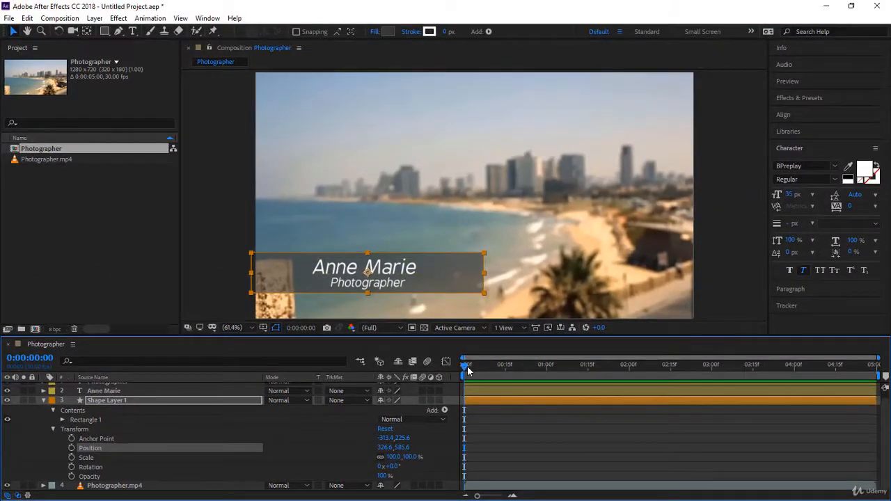
# Step: Add a Position keyframe for the rectangle shape layer at 0:00:00:15 with the rectangle in its current place
pyautogui.moveTo(481, 371); pyautogui.dragTo(506, 389)
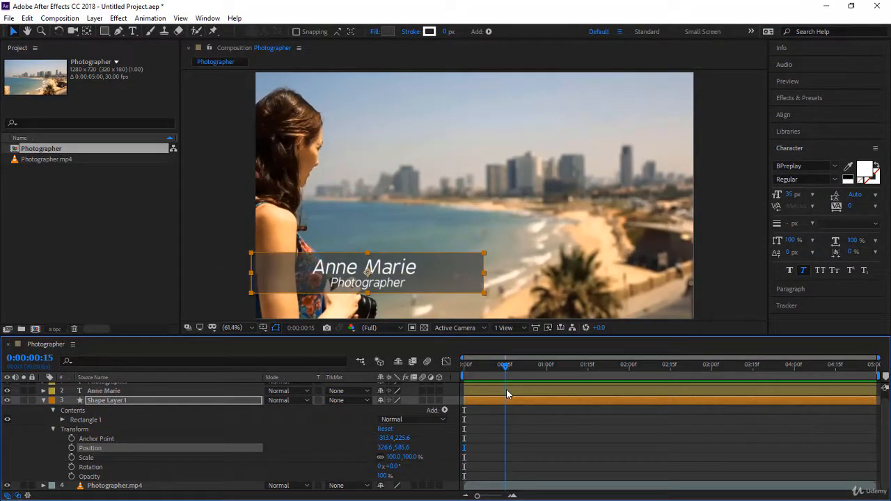
pyautogui.click(31, 357)
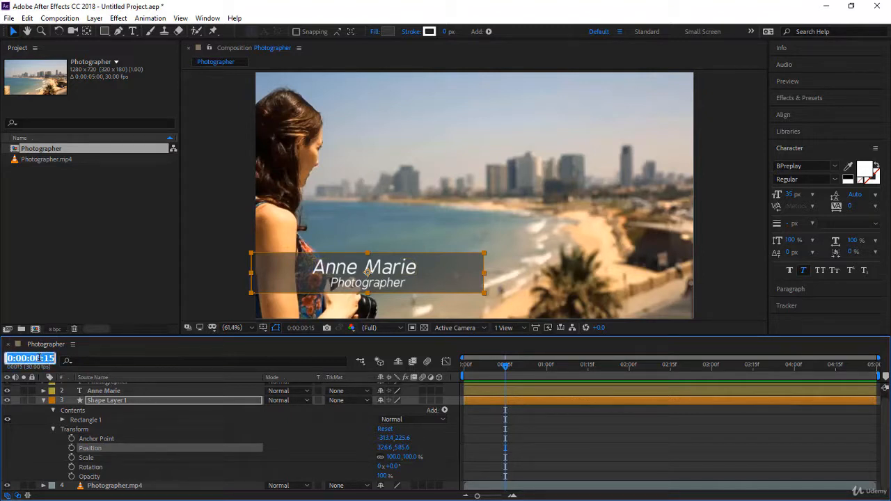
pyautogui.write('15')
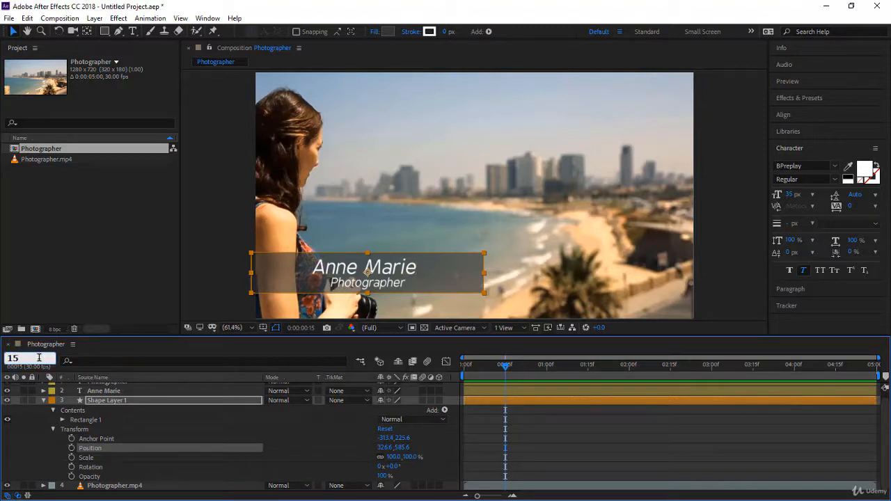
pyautogui.press('Return')
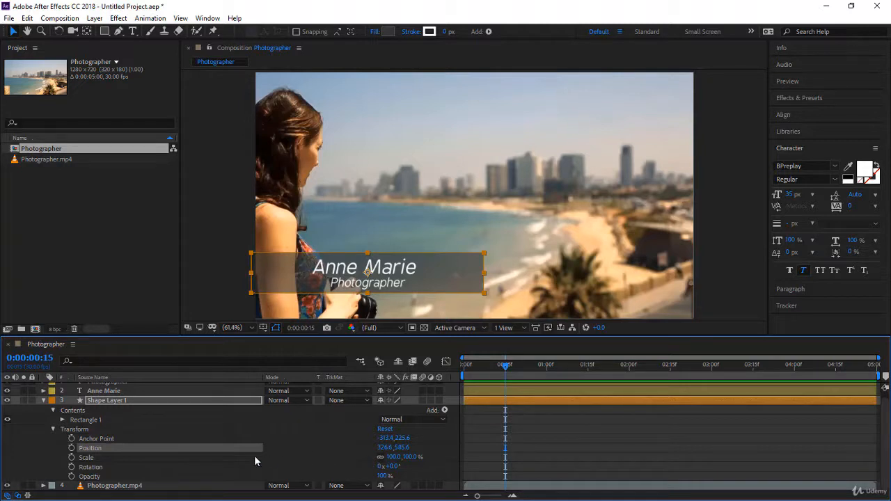
pyautogui.click(72, 449)
pyautogui.click(403, 448)
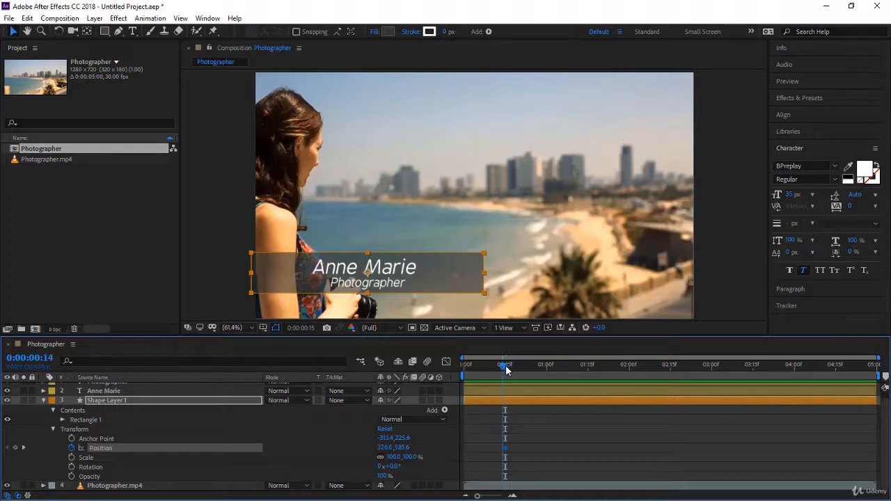
# Step: Add a Position keyframe at 0:00:00:00 with the rectangle moved horizontally out past the frame's left edge, to about -354.3, 585.6
pyautogui.moveTo(506, 365); pyautogui.dragTo(459, 375)
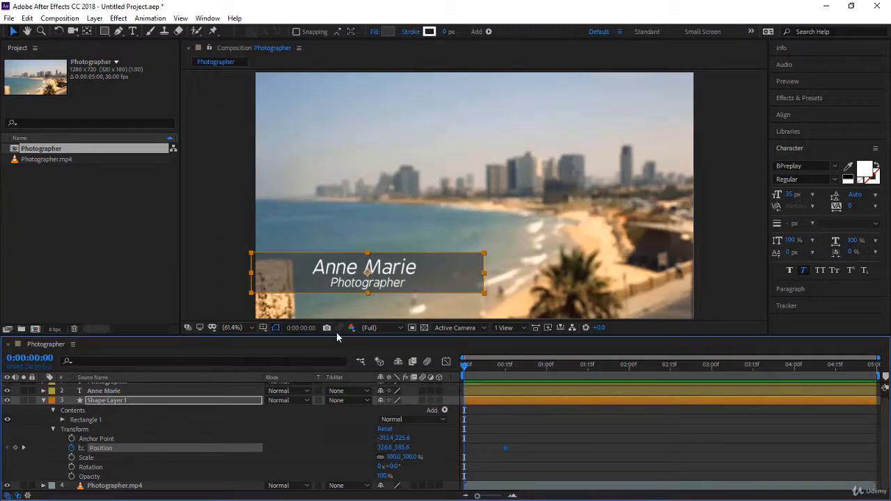
pyautogui.click(442, 277)
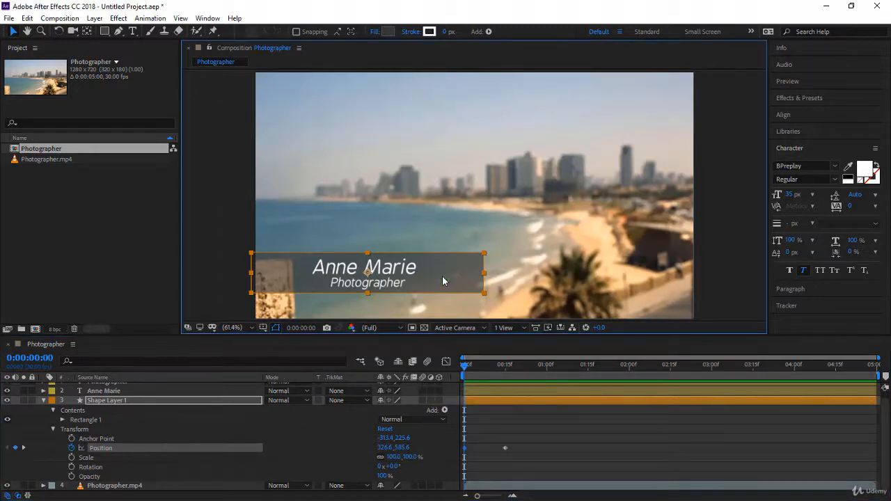
pyautogui.moveTo(442, 275); pyautogui.dragTo(211, 299)
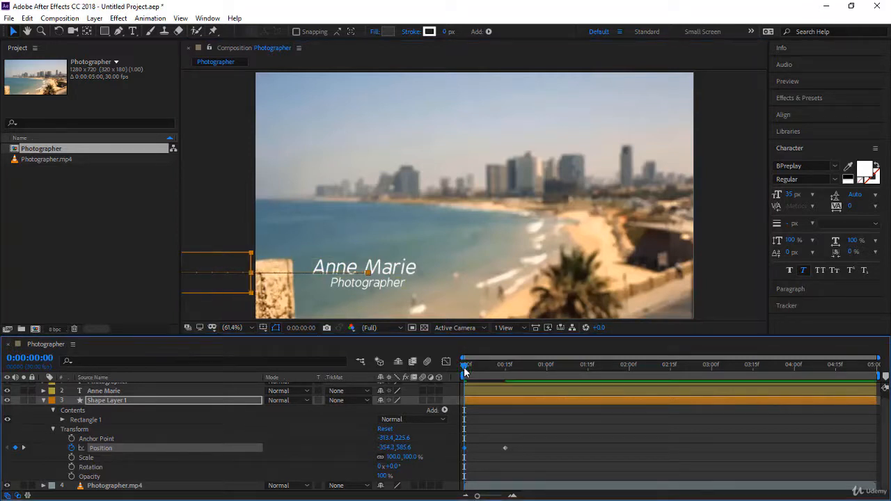
# Step: Preview the rectangle's slide-in animation from the start of the composition and return to 0:00:00:00
pyautogui.moveTo(466, 369); pyautogui.dragTo(458, 409)
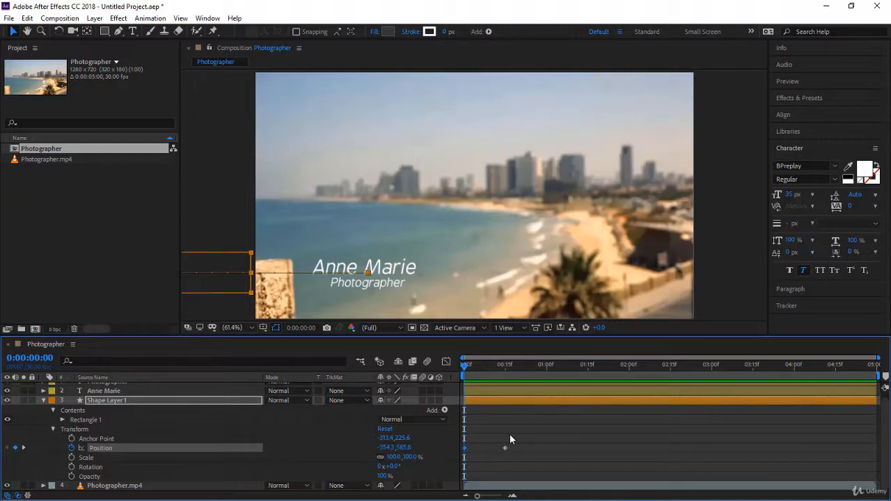
pyautogui.press('space')
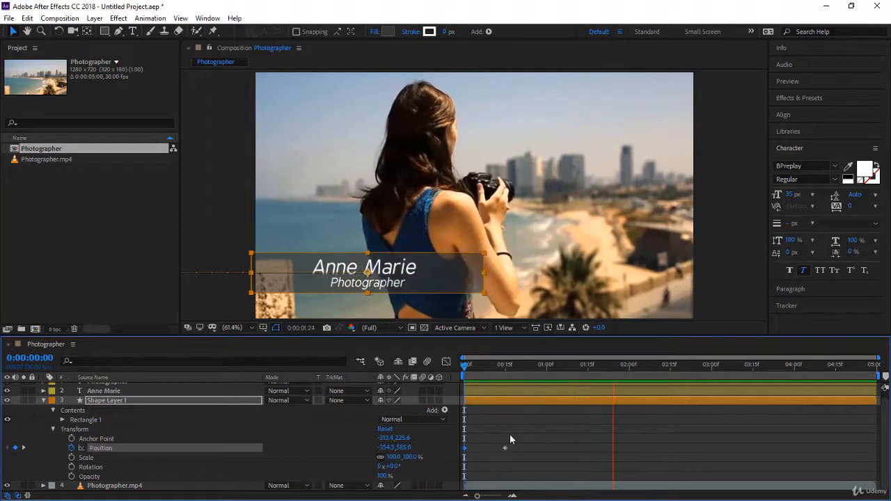
pyautogui.click(510, 435)
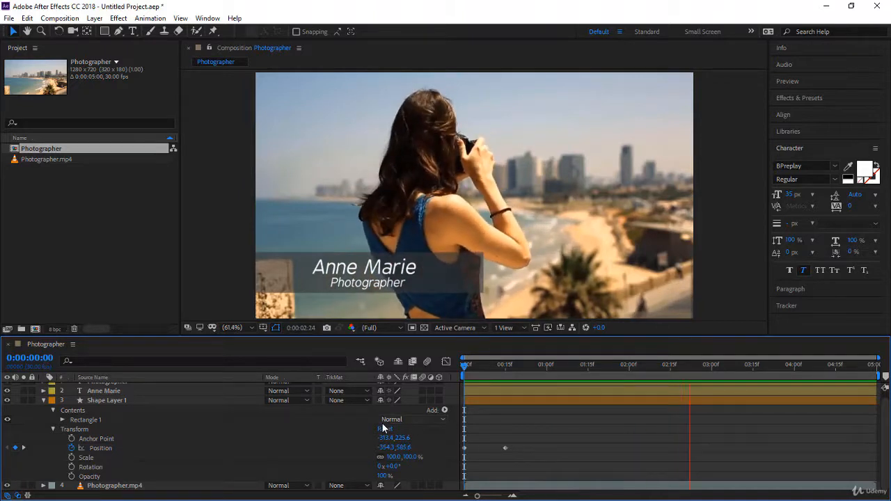
pyautogui.scroll(1, 160, 426)
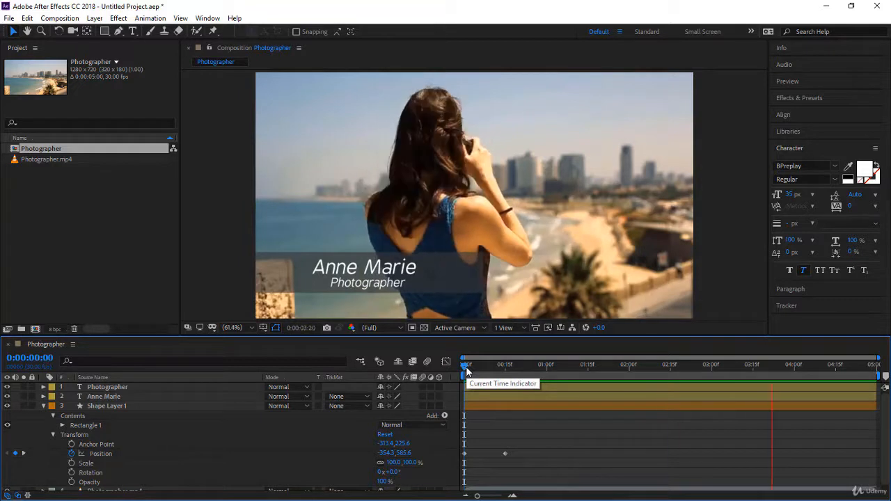
pyautogui.click(465, 369)
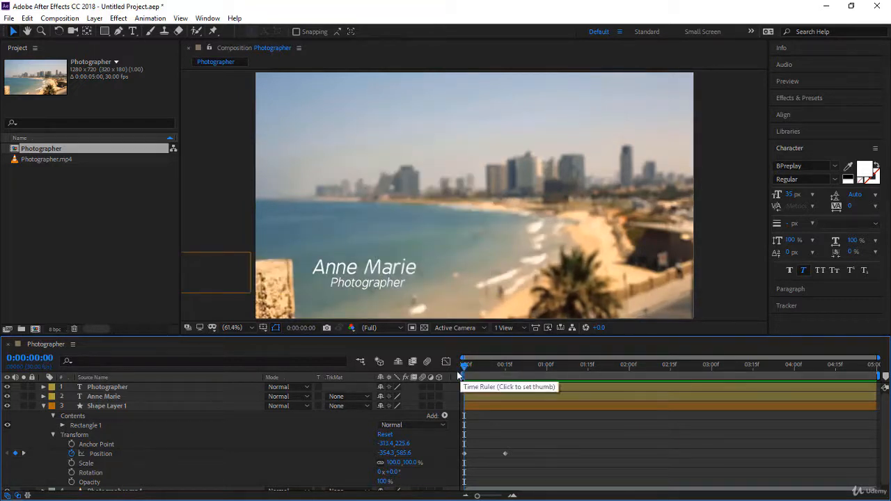
# Step: Reveal the Position property of both text layers, the name and "Photographer", together
pyautogui.click(118, 388)
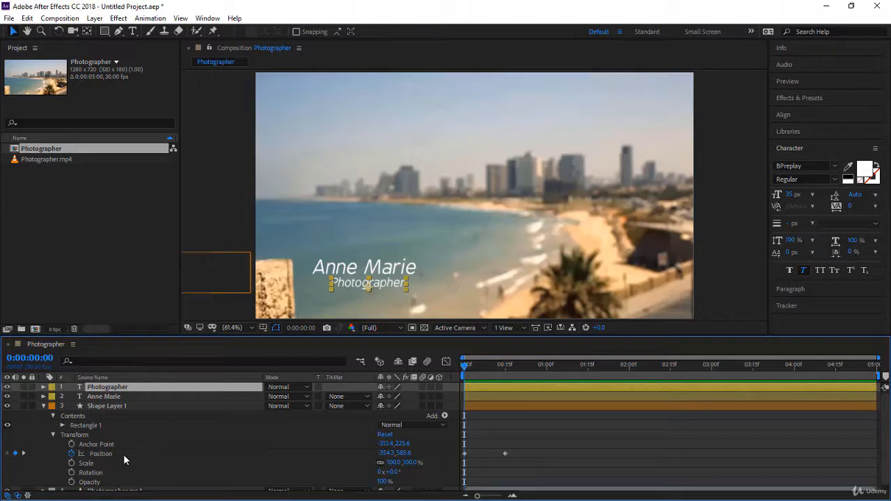
pyautogui.keyDown('shift'); pyautogui.click(122, 397); pyautogui.keyUp('shift')
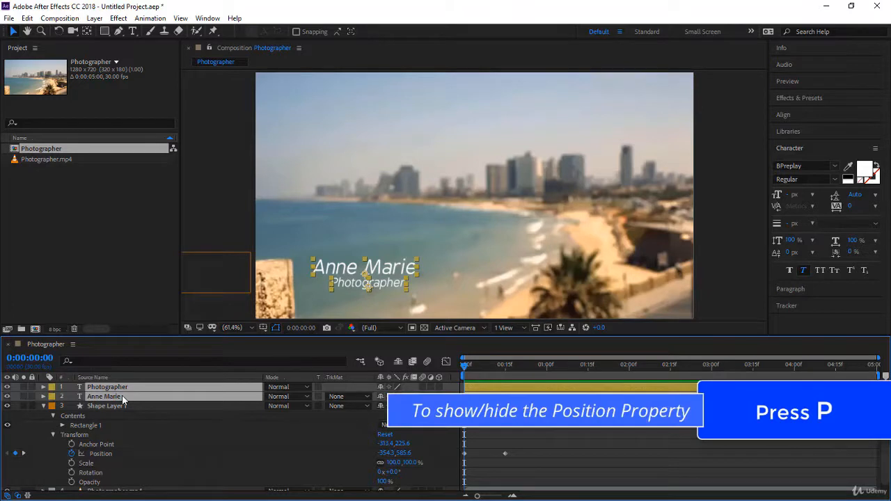
pyautogui.press('p')
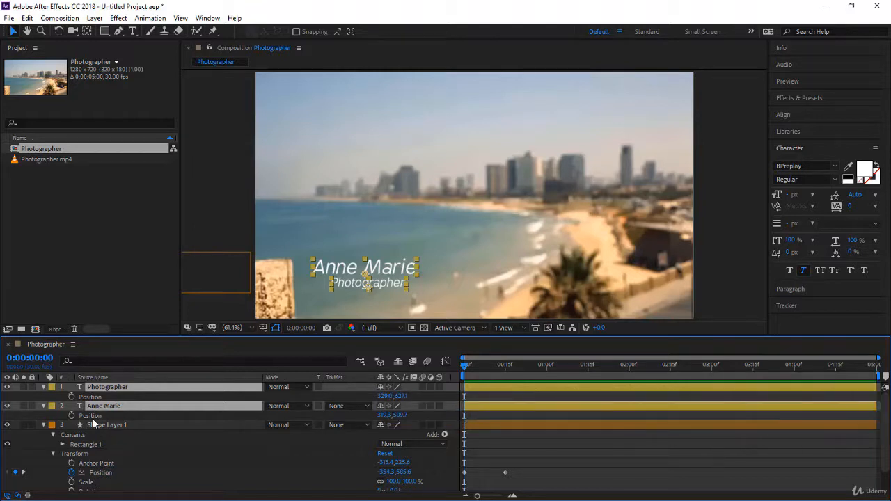
# Step: Add Position keyframes for both text layers at 0:00:00:15, keeping the texts in their current place
pyautogui.moveTo(465, 364); pyautogui.dragTo(506, 381)
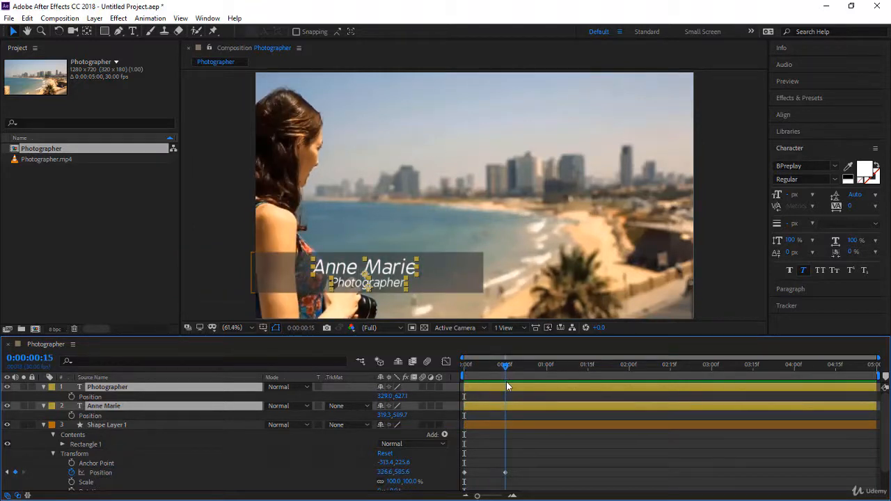
pyautogui.click(71, 397)
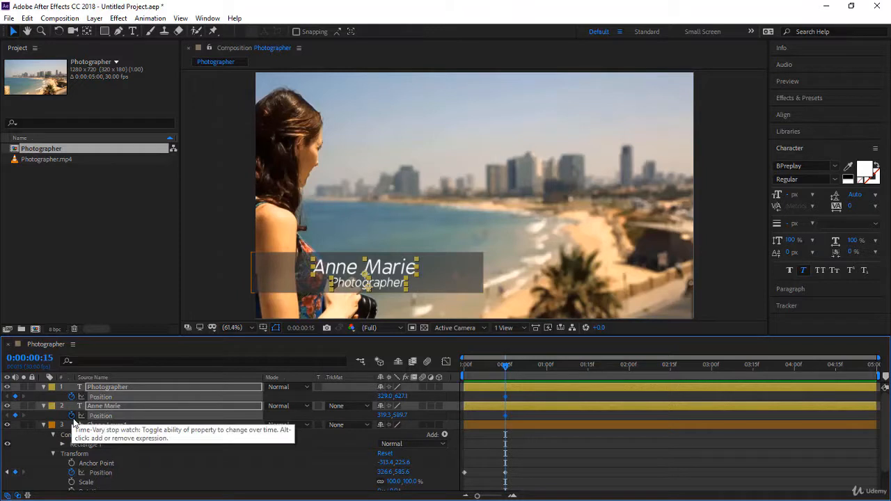
pyautogui.click(505, 414)
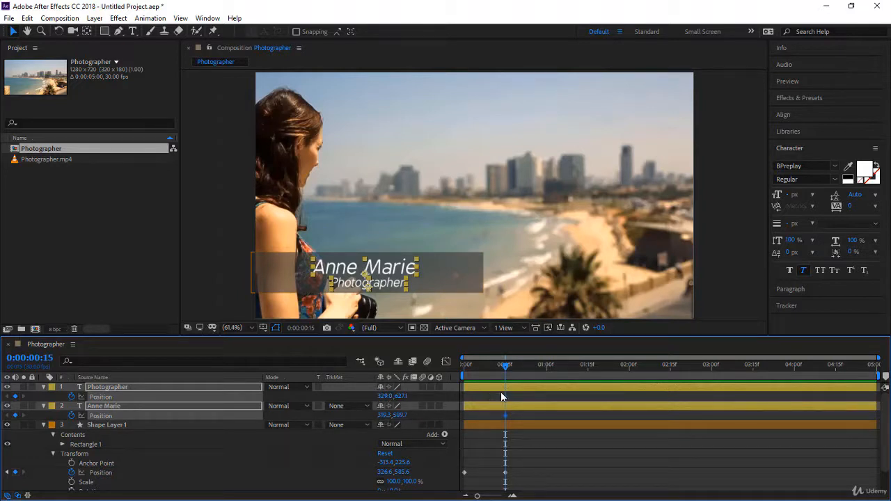
# Step: Add Position keyframes at 0:00:00:00 with both texts moved horizontally past the frame's left edge, to X about -198.7 for "Photographer" and -208.5 for the name
pyautogui.moveTo(504, 374); pyautogui.dragTo(467, 370)
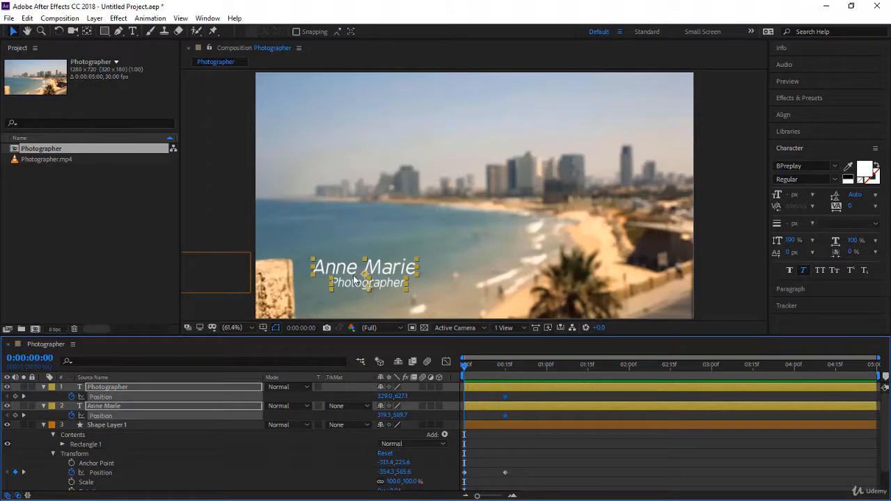
pyautogui.click(376, 273)
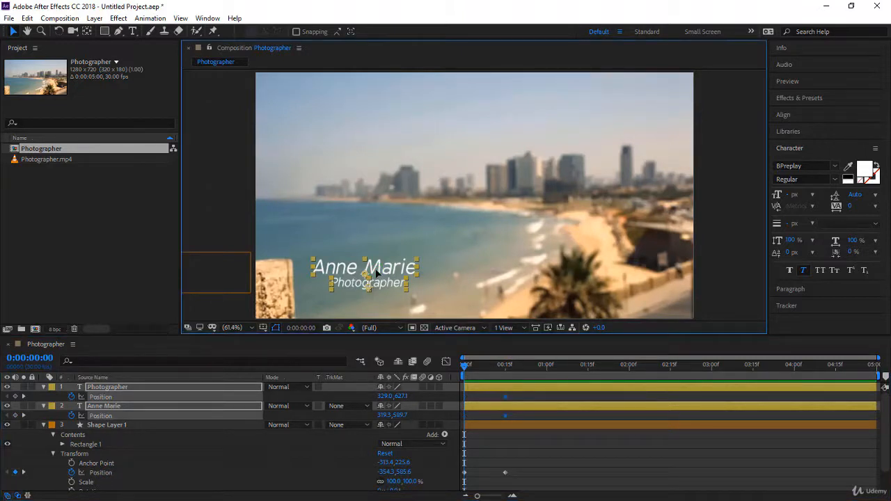
pyautogui.moveTo(376, 274); pyautogui.dragTo(201, 295)
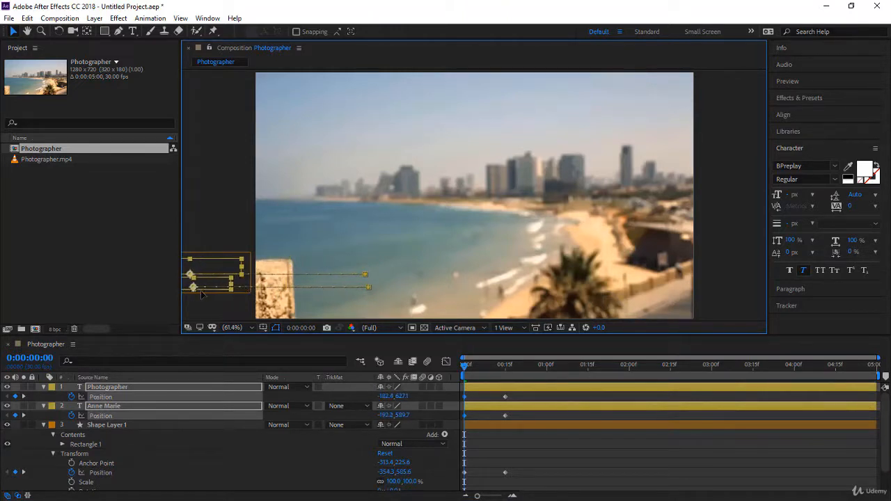
pyautogui.click(358, 394)
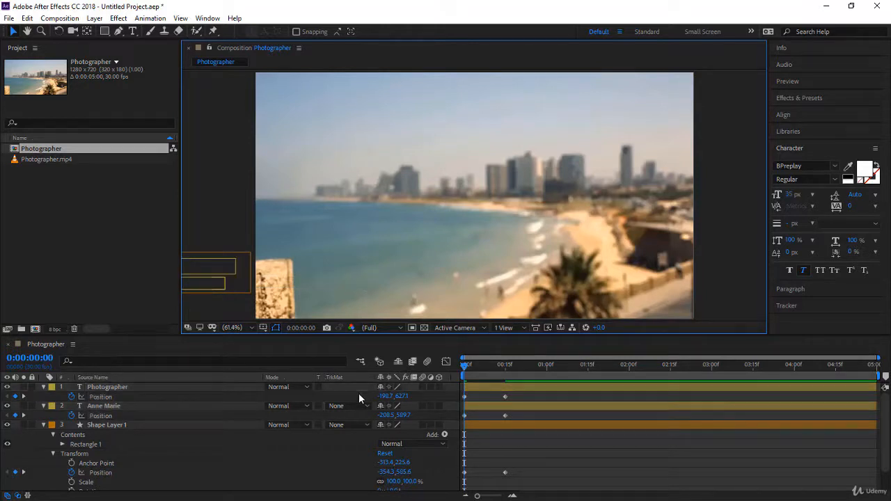
# Step: Preview the slide-in animation and collapse the properties of the two text layers and the shape layer
pyautogui.press('space')
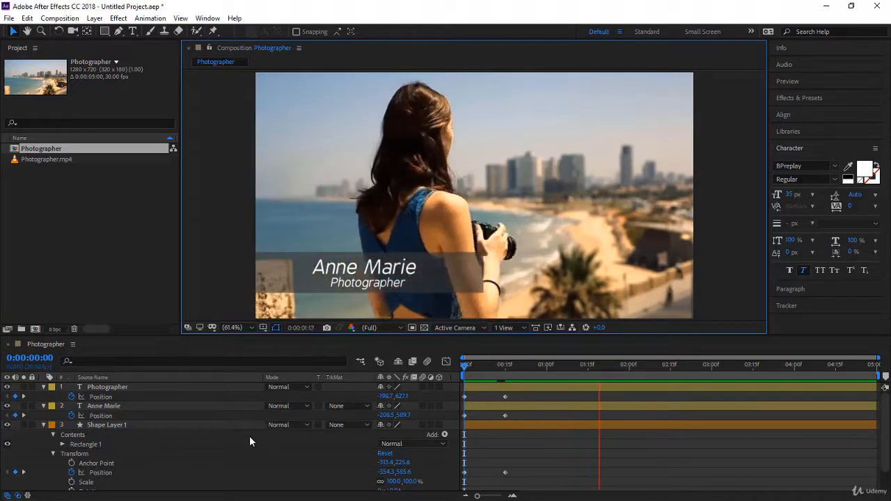
pyautogui.click(43, 387)
pyautogui.click(43, 396)
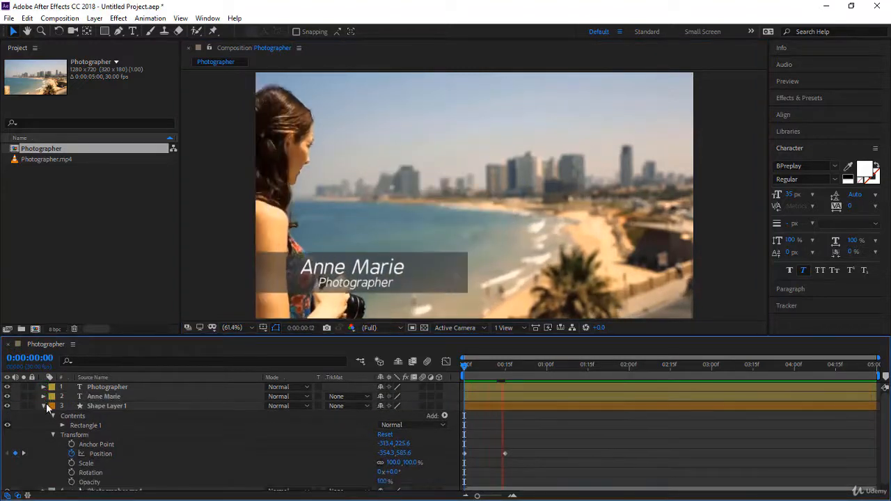
pyautogui.click(43, 406)
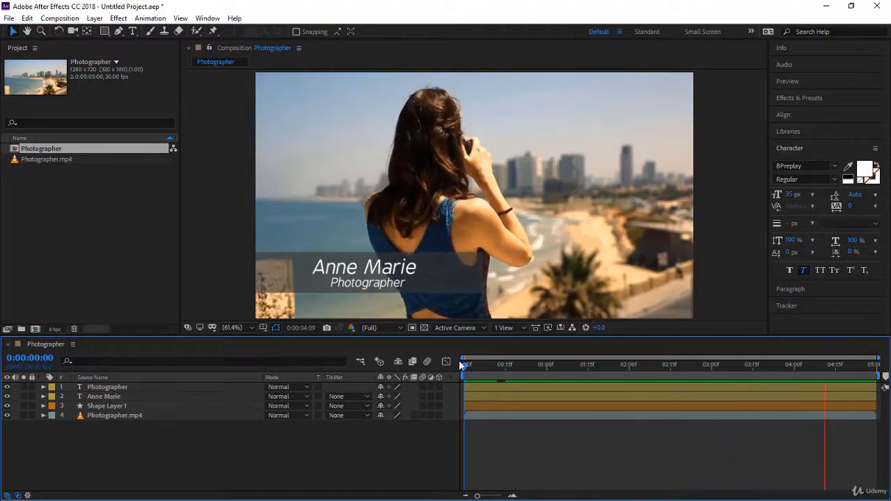
# Step: Stagger the layer start times: the rectangle at about 0:00:00:16, the name text at about 0:00:00:25 and "Photographer" at about 0:00:01:05
pyautogui.moveTo(465, 363); pyautogui.dragTo(523, 381)
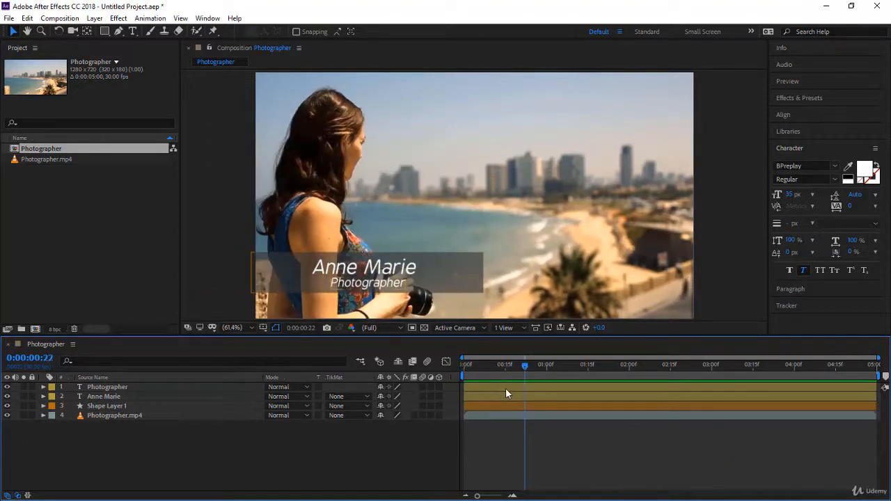
pyautogui.click(504, 391)
pyautogui.click(506, 396)
pyautogui.click(504, 406)
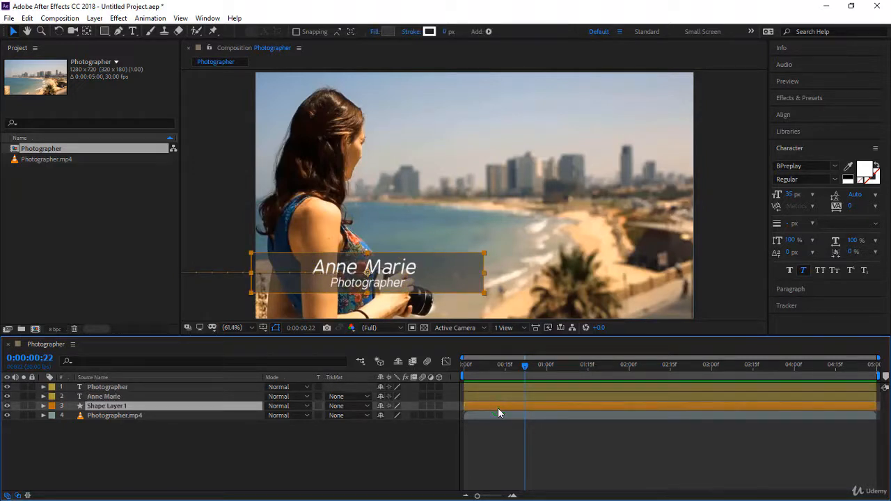
pyautogui.moveTo(498, 407); pyautogui.dragTo(541, 408)
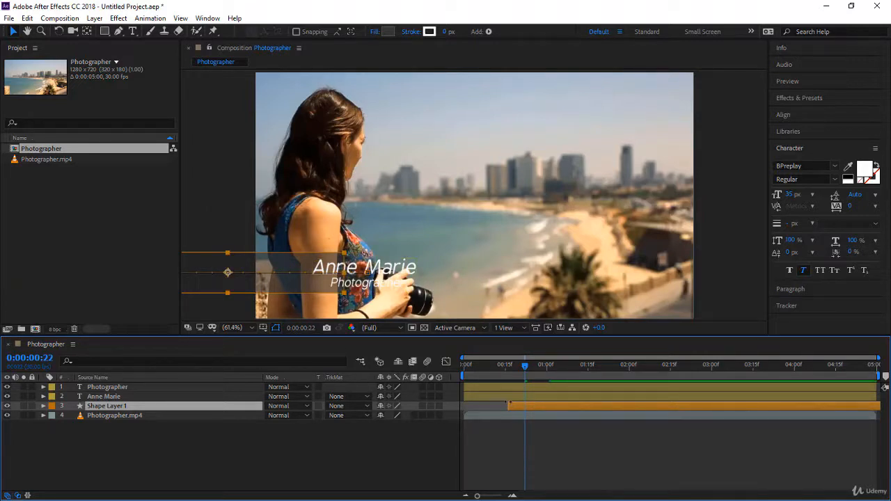
pyautogui.moveTo(506, 397); pyautogui.dragTo(575, 399)
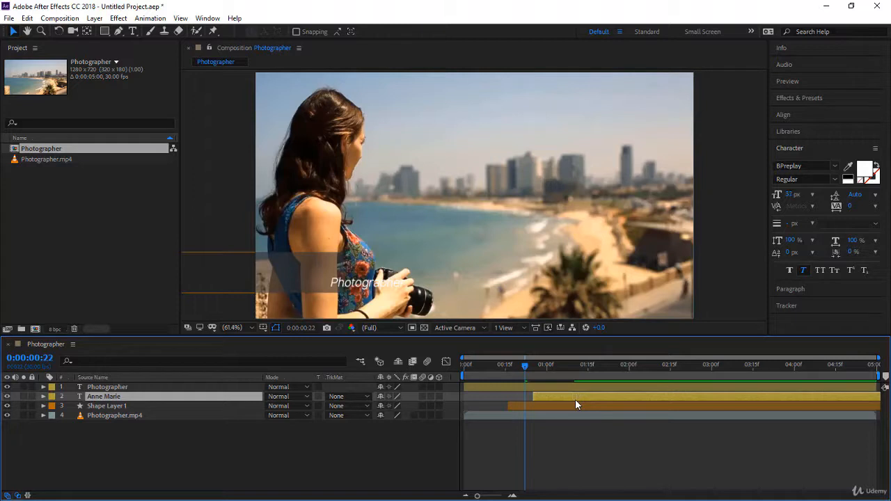
pyautogui.click(503, 388)
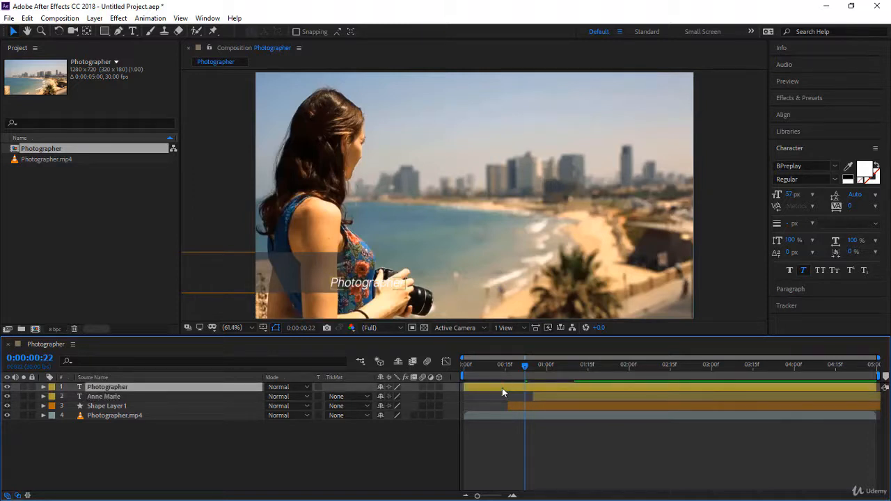
pyautogui.moveTo(502, 388); pyautogui.dragTo(592, 393)
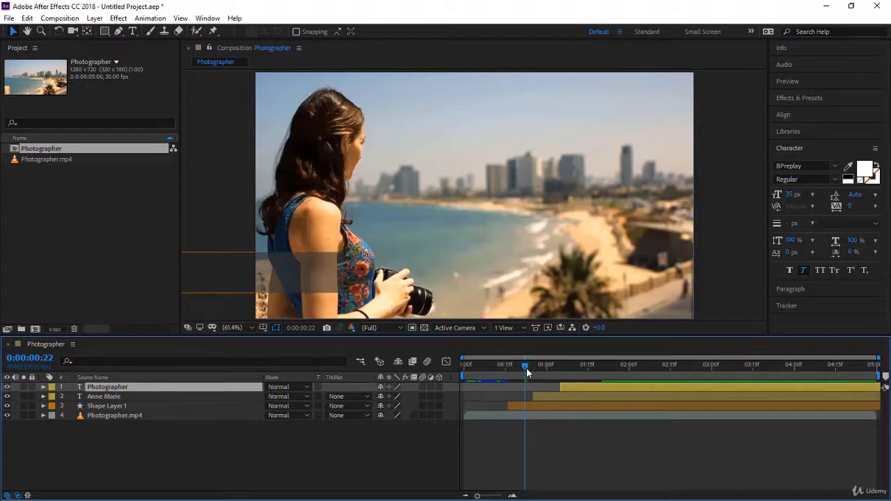
# Step: Preview the staggered title animation from the start of the composition
pyautogui.moveTo(526, 368); pyautogui.dragTo(457, 380)
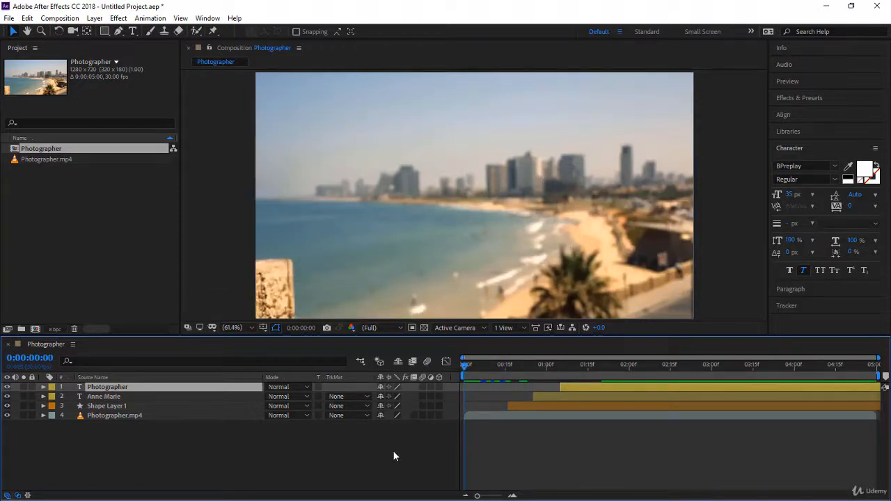
pyautogui.press('space')
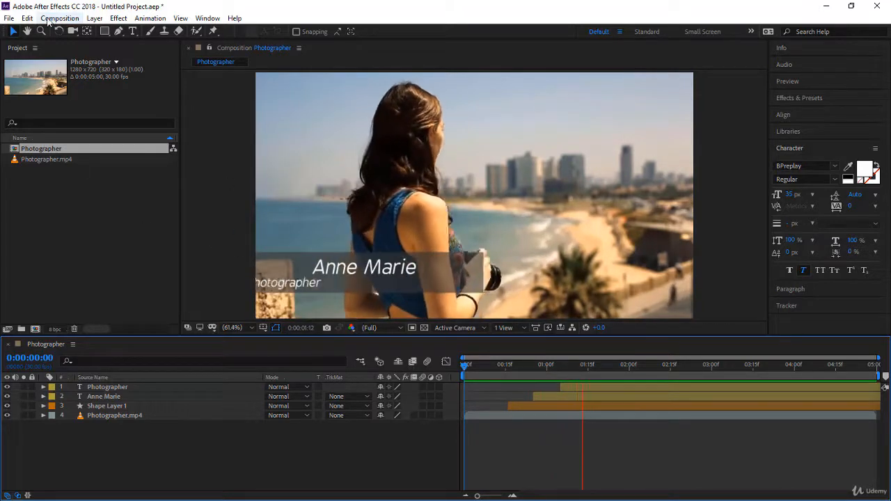
# Step: Save the project as "1- Intro to Motion Graphics" in the AE-Projects folder, replacing the existing file
pyautogui.click(6, 18)
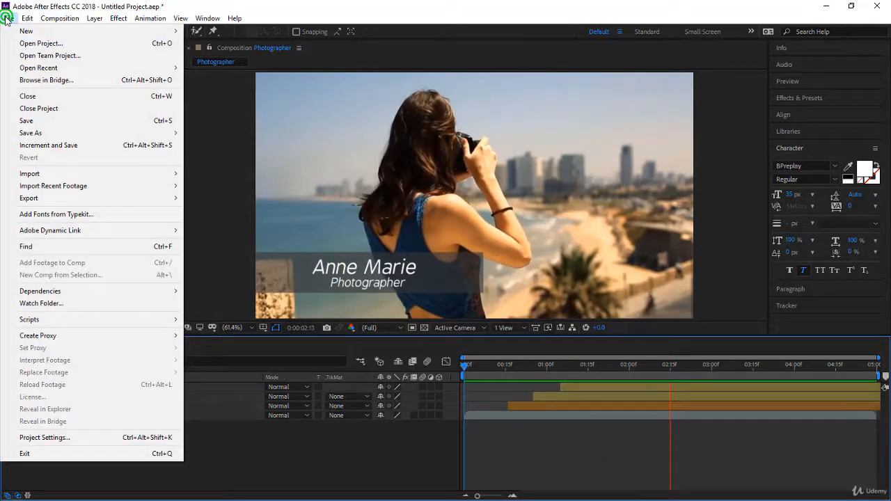
pyautogui.click(58, 120)
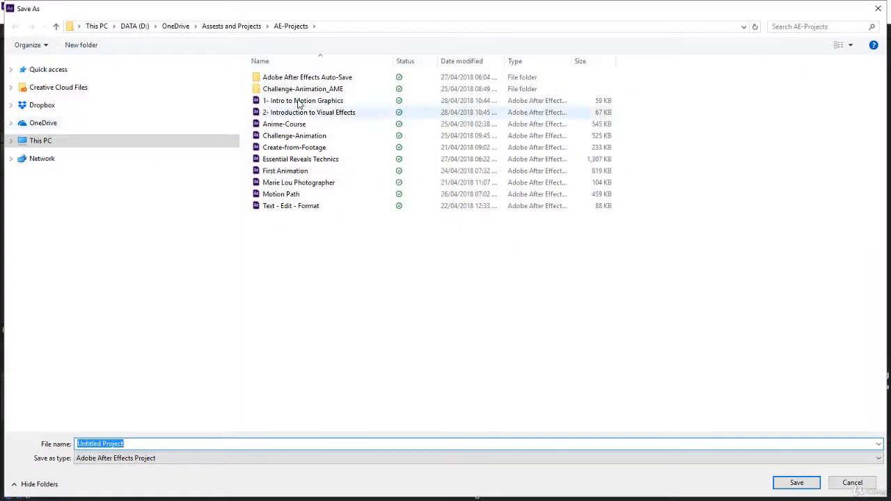
pyautogui.click(294, 100)
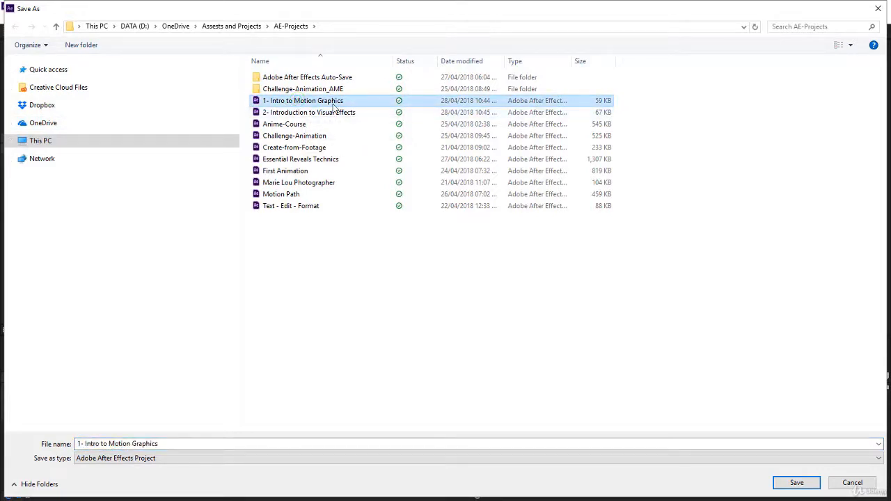
pyautogui.click(795, 486)
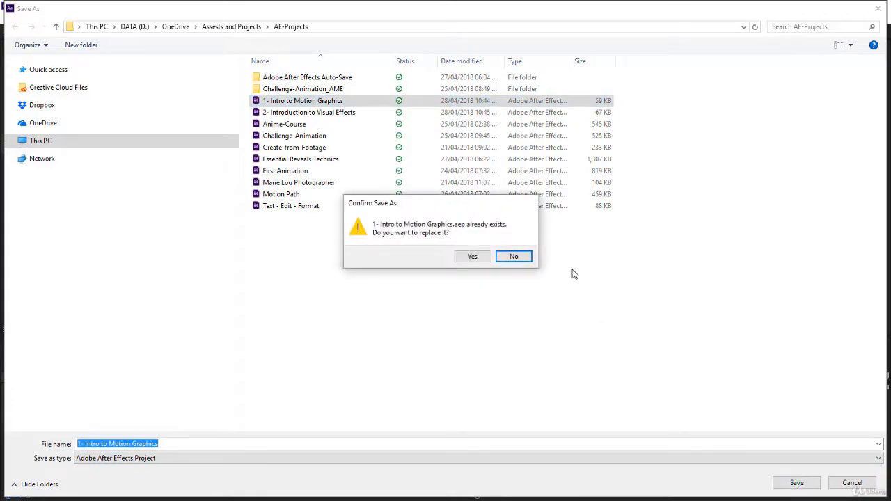
pyautogui.click(473, 257)
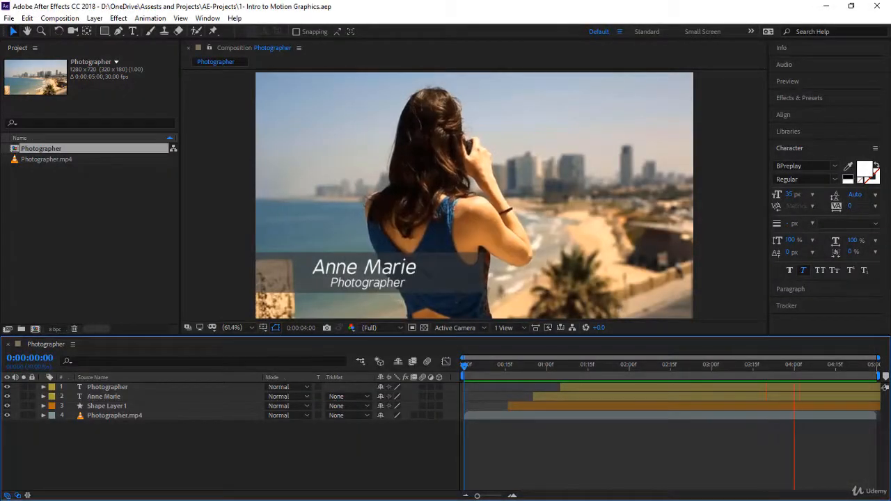